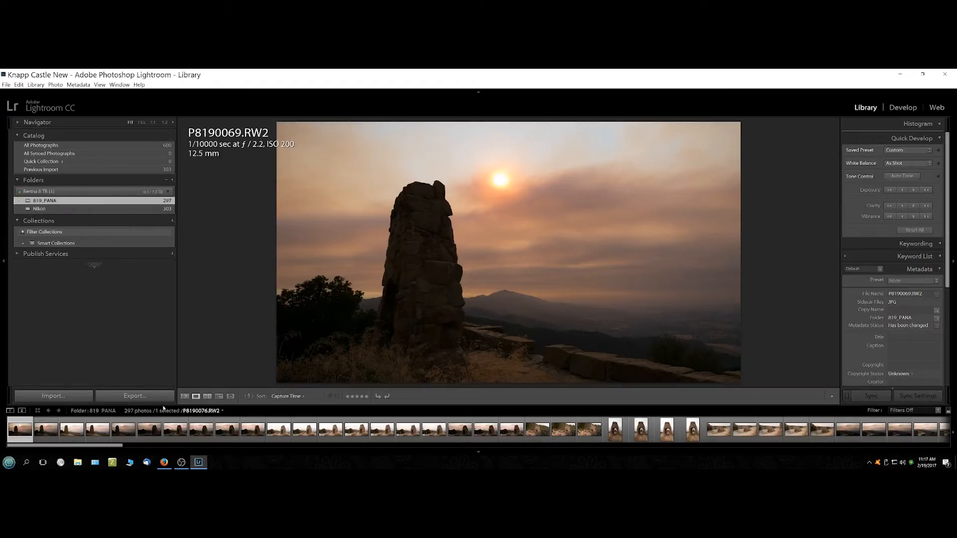
- Look through the bracketed stone-tower and archway shots in the 819_PANA folder one by one
left_click(67, 432)
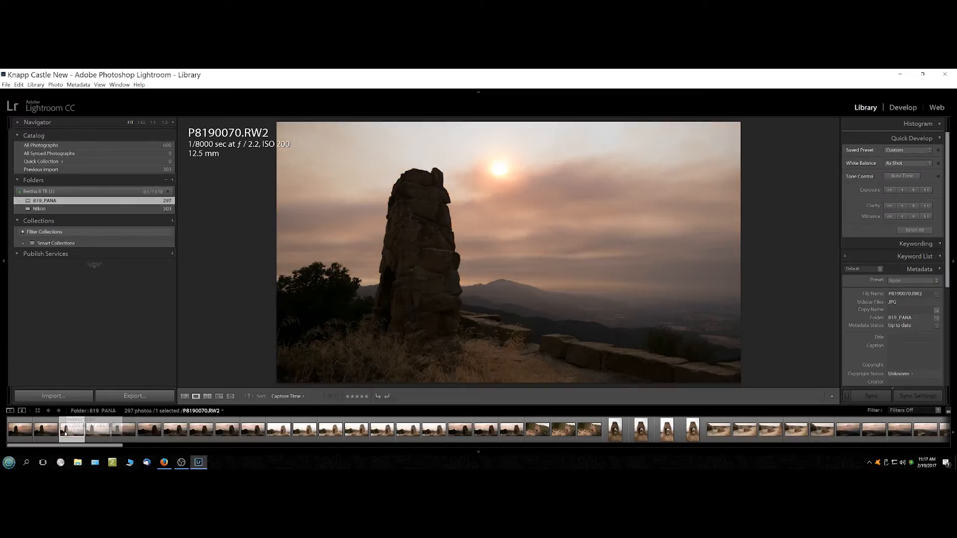
key("Right")
key("Right")
key("Right")
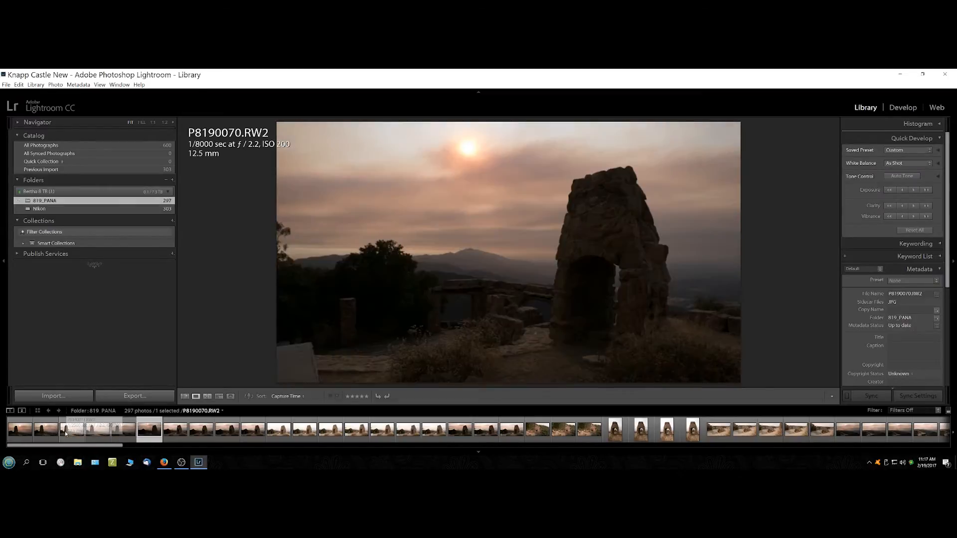
key("Right")
key("Right")
key("Right")
key("Right")
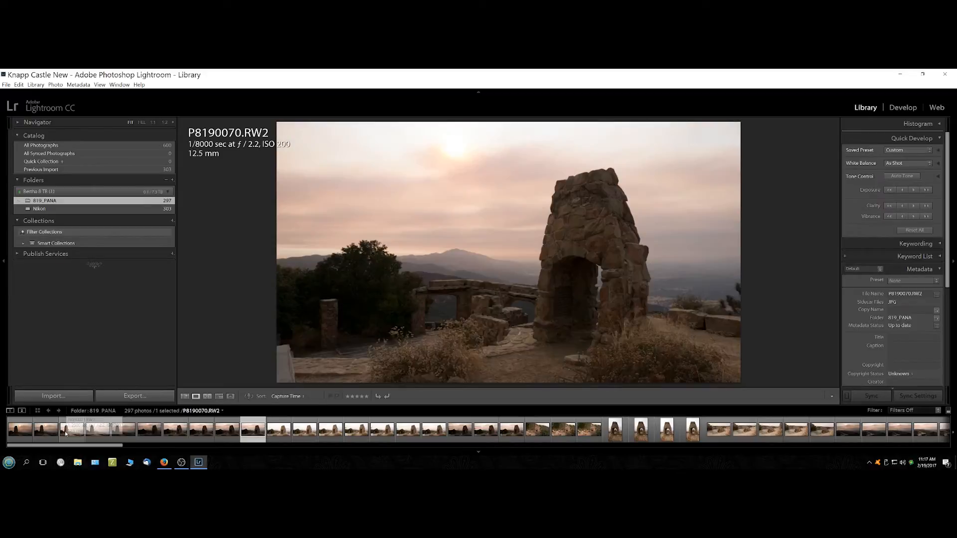
key("Right")
key("Right")
key("Right")
key("Right")
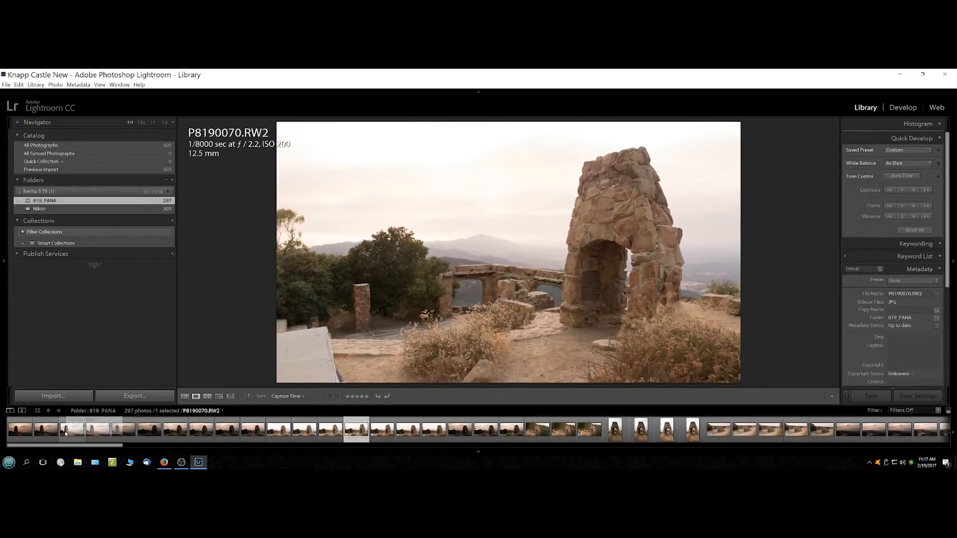
key("Right")
key("Right")
key("Right")
key("Right")
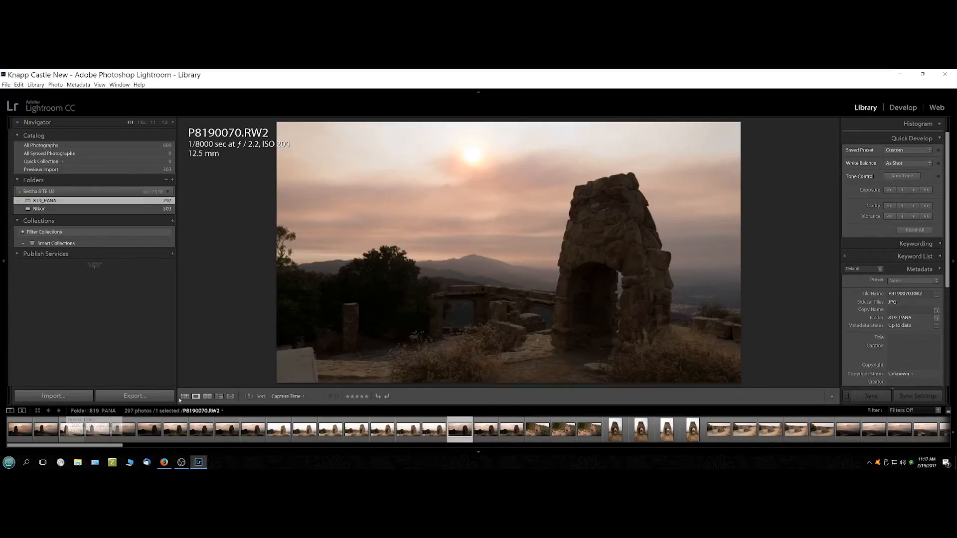
key("Right")
- Show the 819_PANA folder as a thumbnail grid and survey its photos
left_click(185, 397)
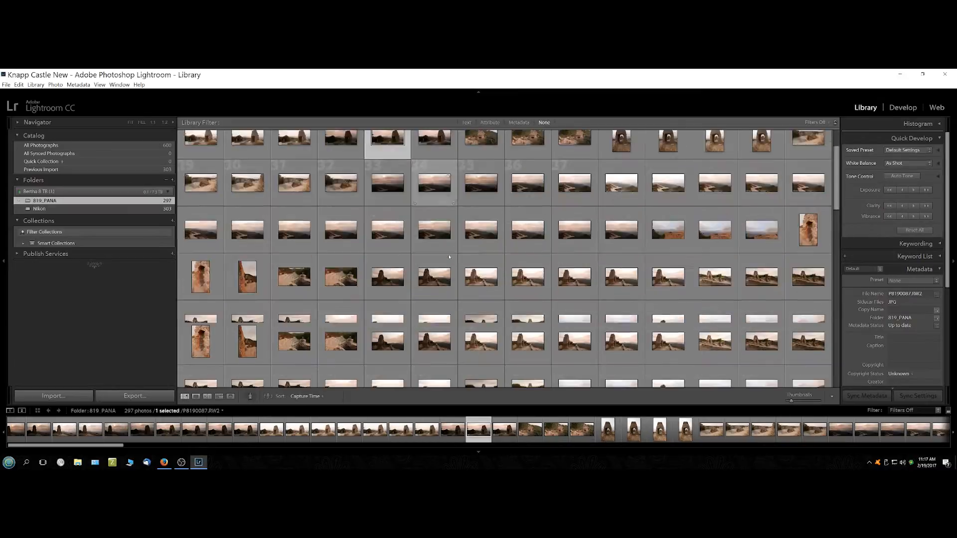
scroll(449, 254, "down", 3)
scroll(451, 255, "up", 1)
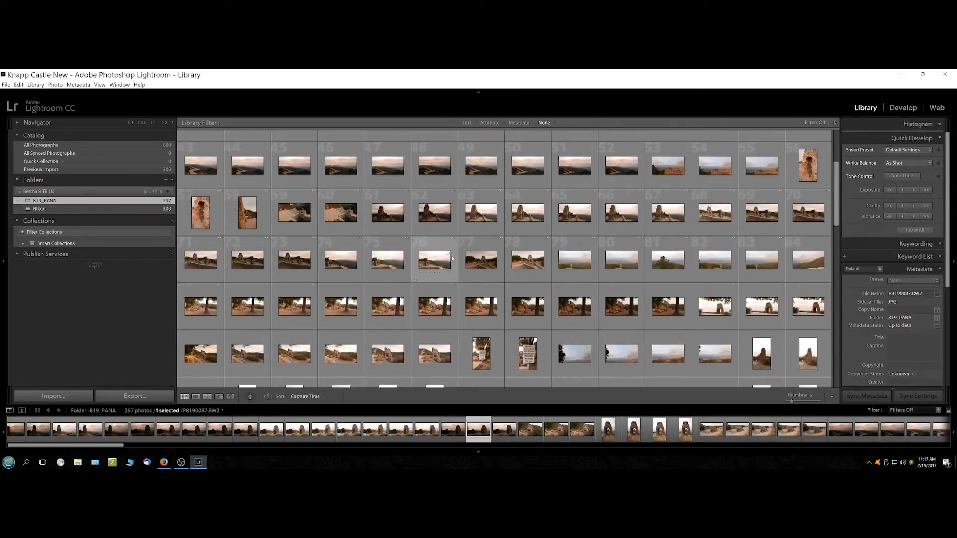
scroll(453, 257, "up", 2)
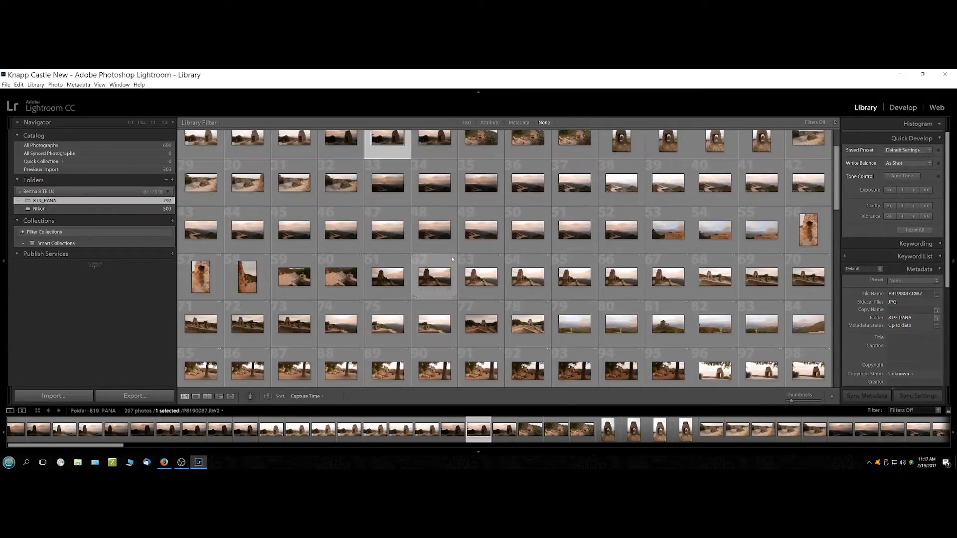
scroll(451, 257, "up", 2)
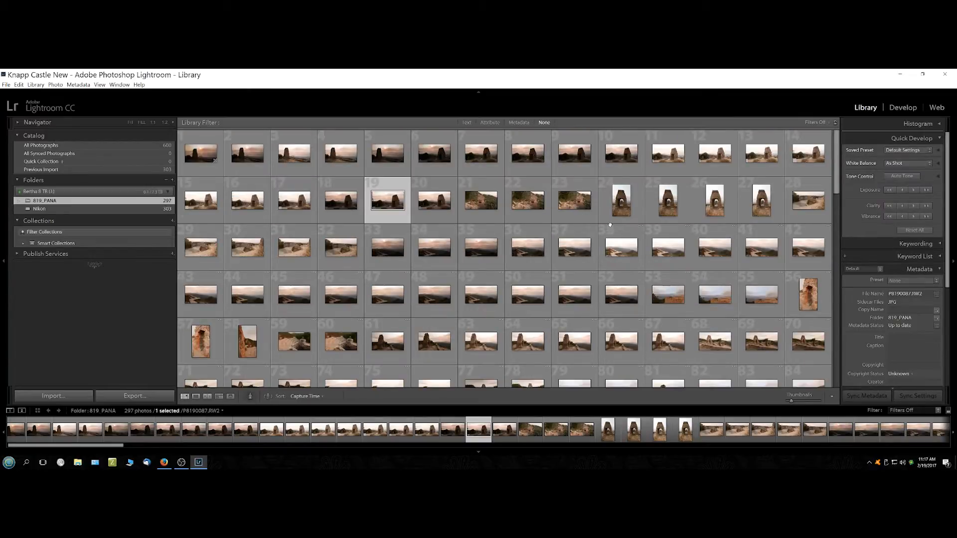
scroll(519, 258, "down", 3)
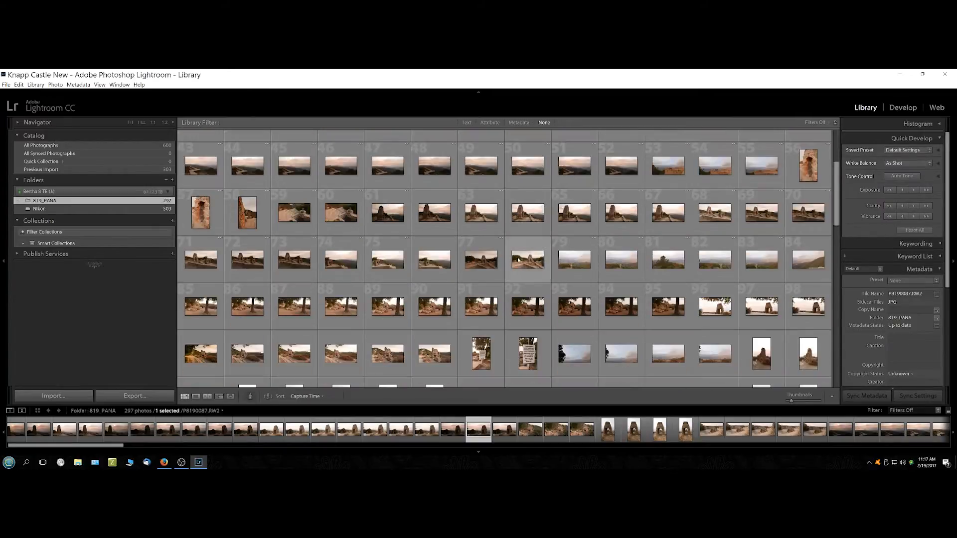
scroll(518, 259, "down", 2)
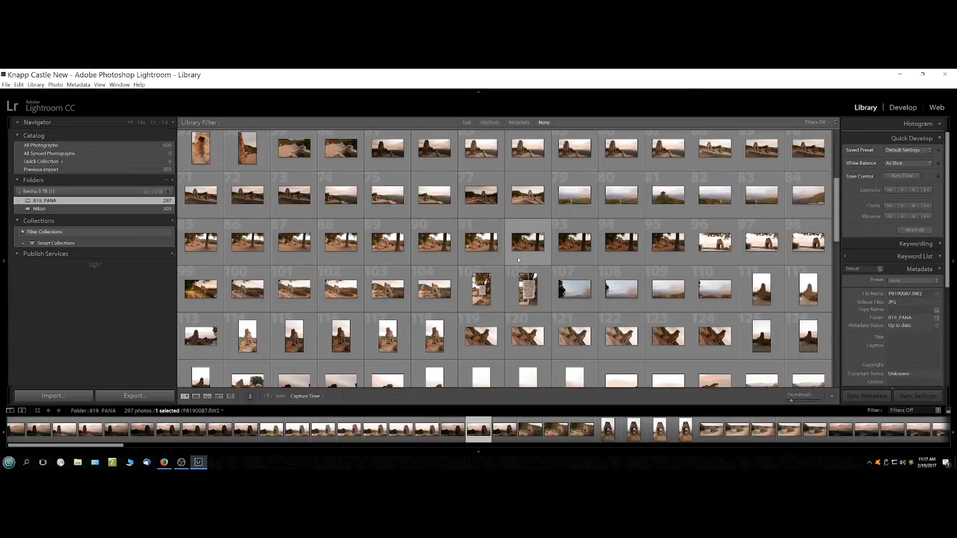
scroll(519, 260, "down", 1)
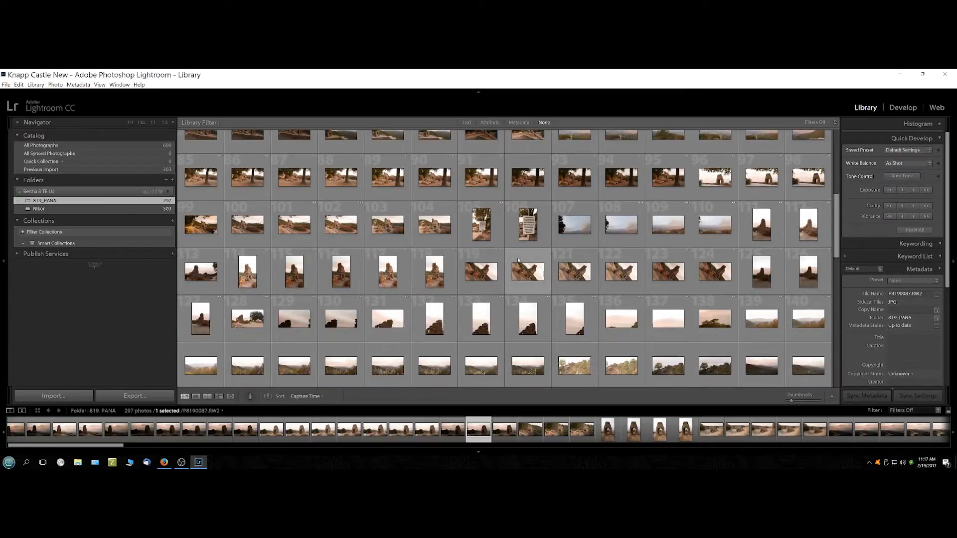
- Enlarge the tilted ruins photo P8190187.RW2 to Loupe view and flag it as a pick
left_click(474, 273)
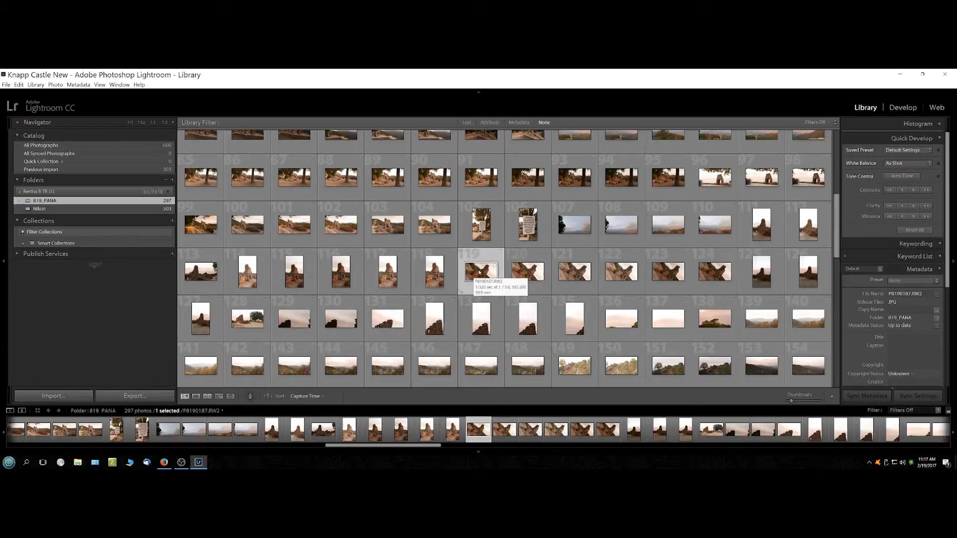
double_click(471, 265)
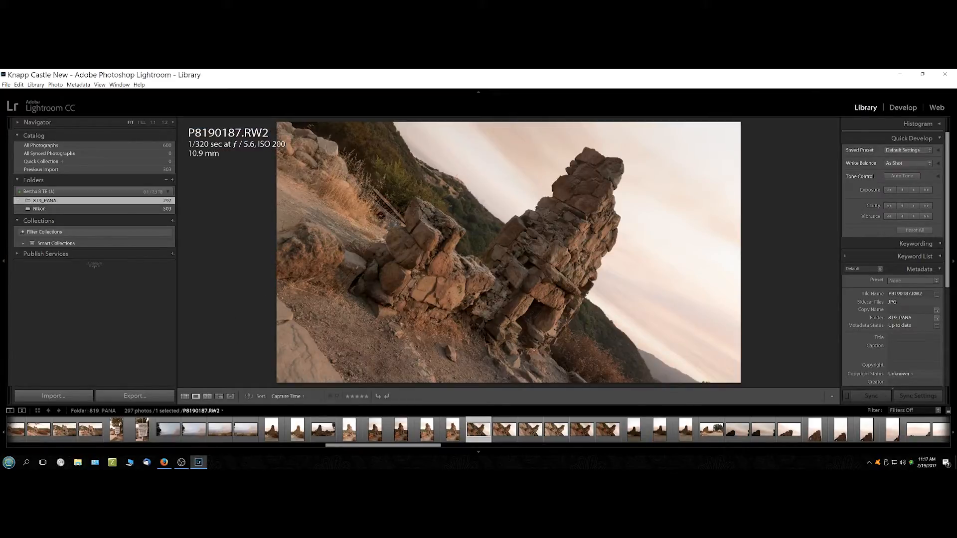
key("p")
- Look through the remaining 819_PANA photos, including the rusty pipe, the sunset grasses and the trail shots
left_click_drag(382, 445, 471, 445)
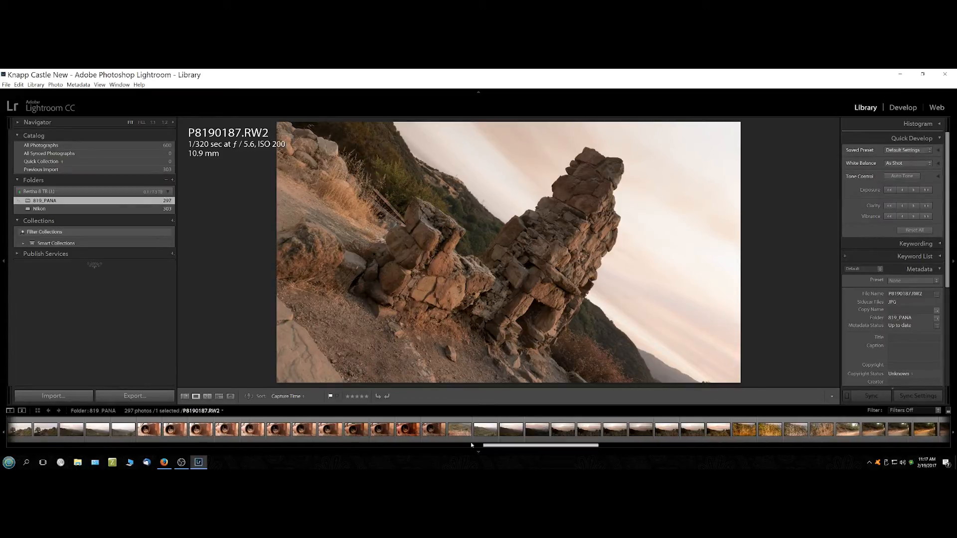
left_click(408, 429)
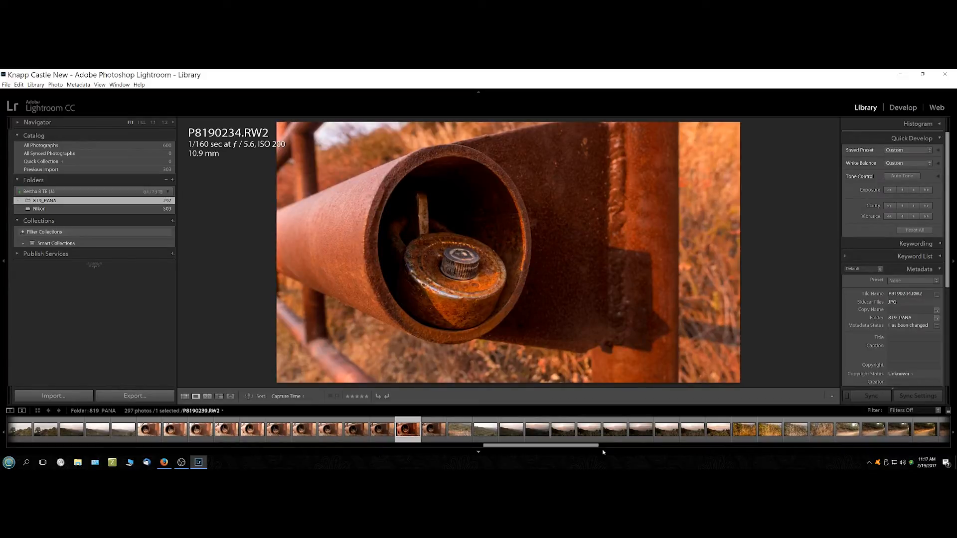
left_click(718, 429)
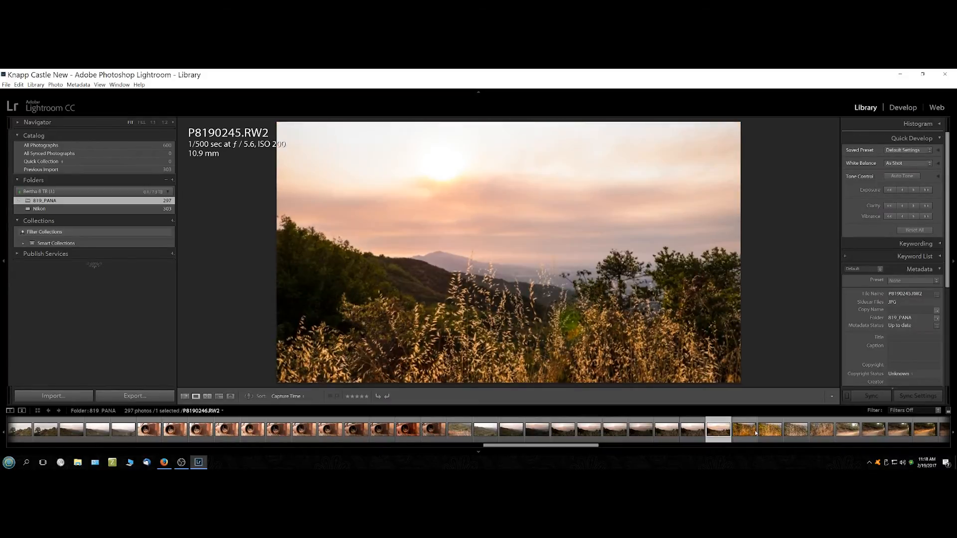
left_click(756, 433)
left_click(767, 434)
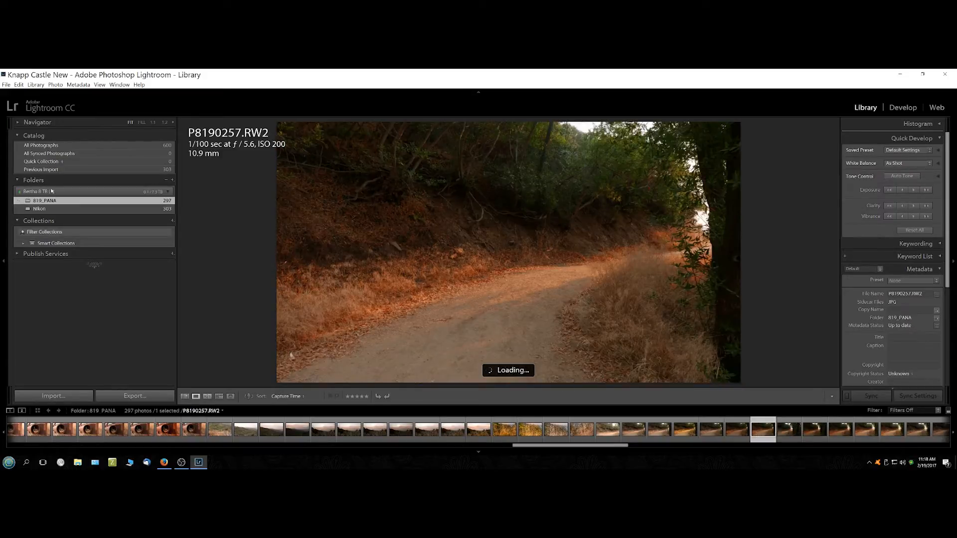
- Switch to the Nikon folder and look through its coastal overlook, rock and wooded road photos
left_click(44, 209)
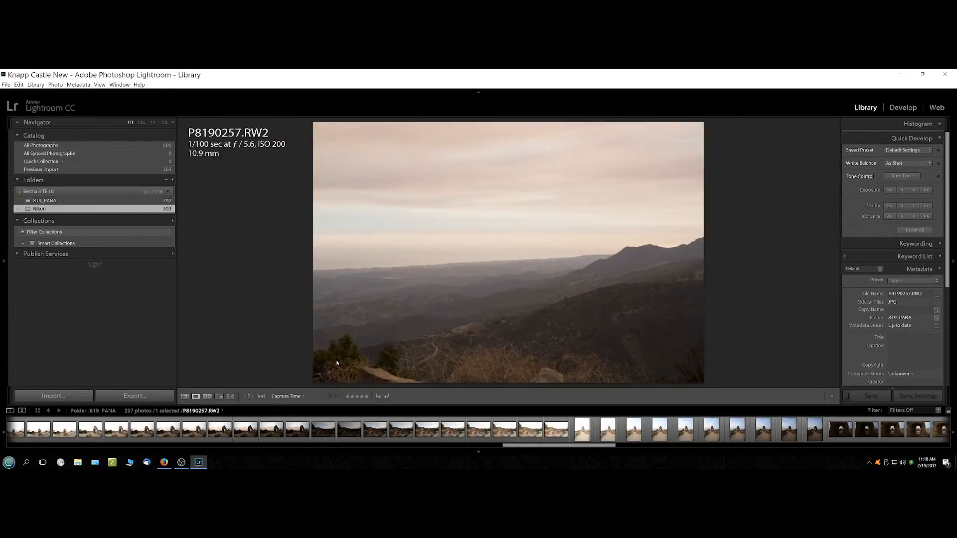
key("Right")
key("Right")
key("Right")
key("Right")
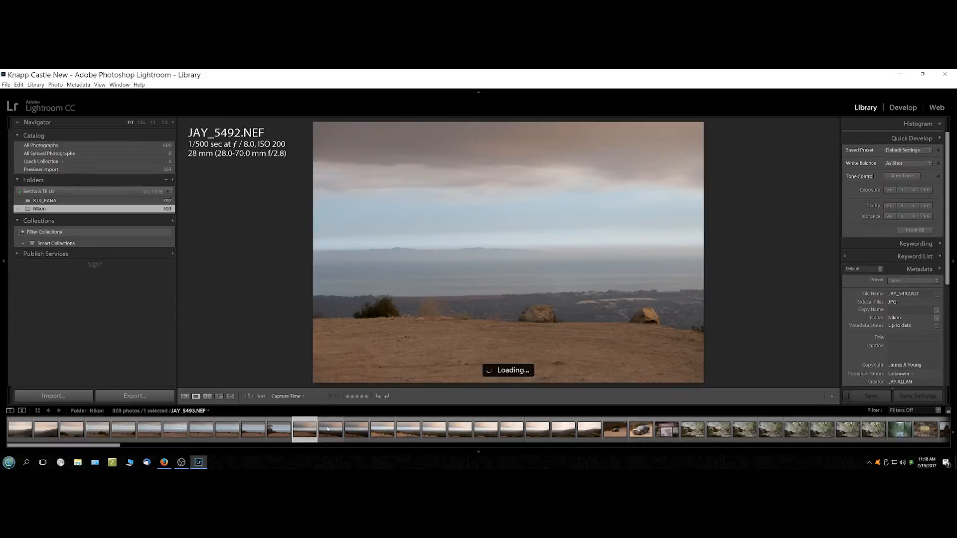
left_click(328, 429)
left_click(383, 430)
left_click(408, 430)
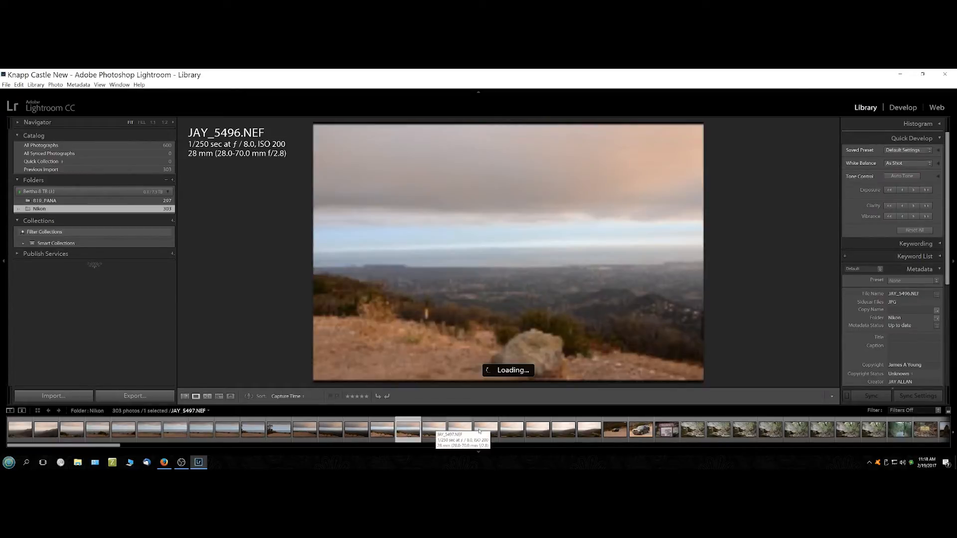
left_click(693, 429)
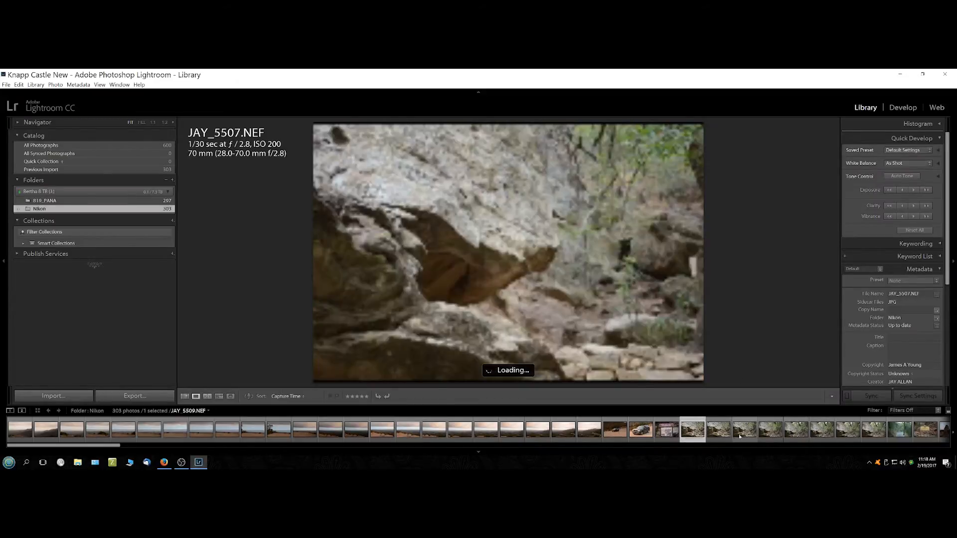
left_click(901, 432)
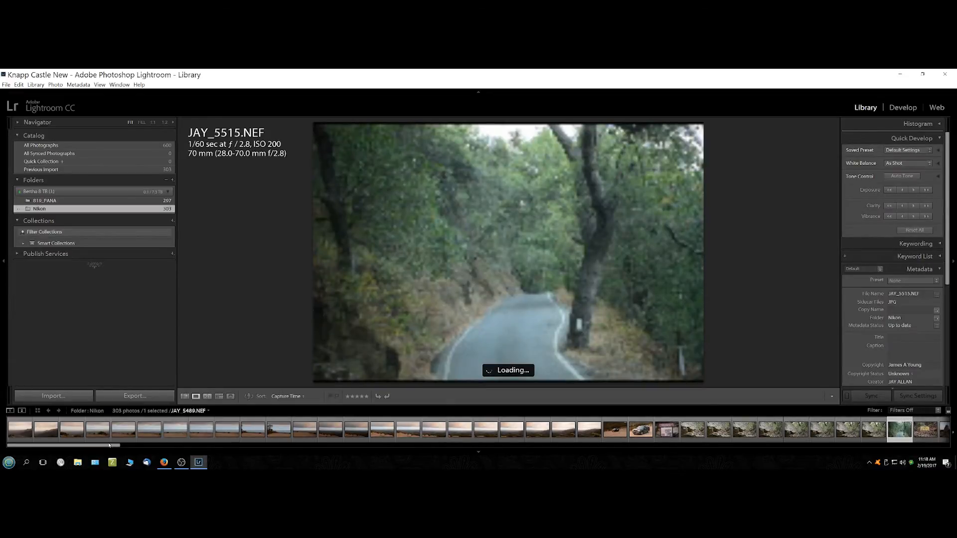
- Review the stone-tower shots further along the Nikon folder and open JAY_5539.NEF in the Develop module
left_click_drag(110, 446, 189, 448)
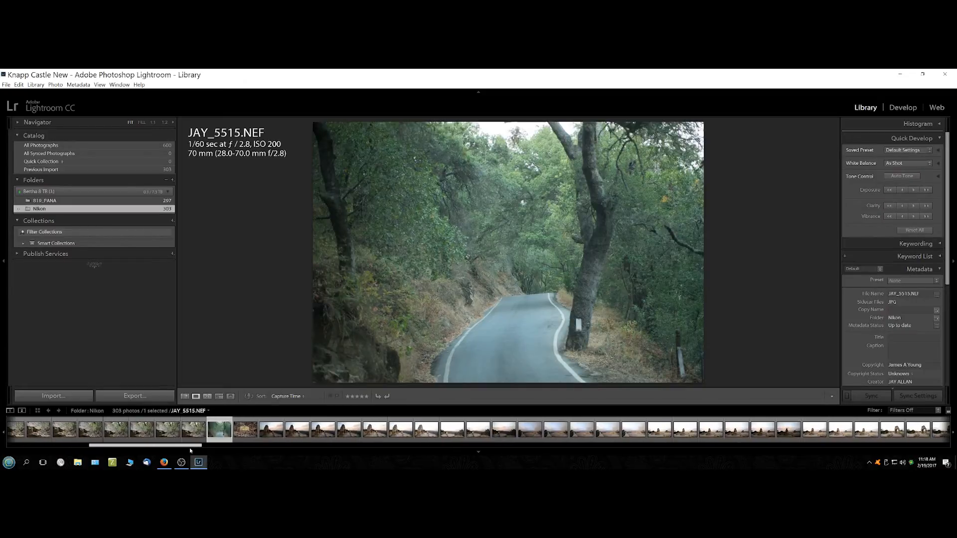
left_click(304, 437)
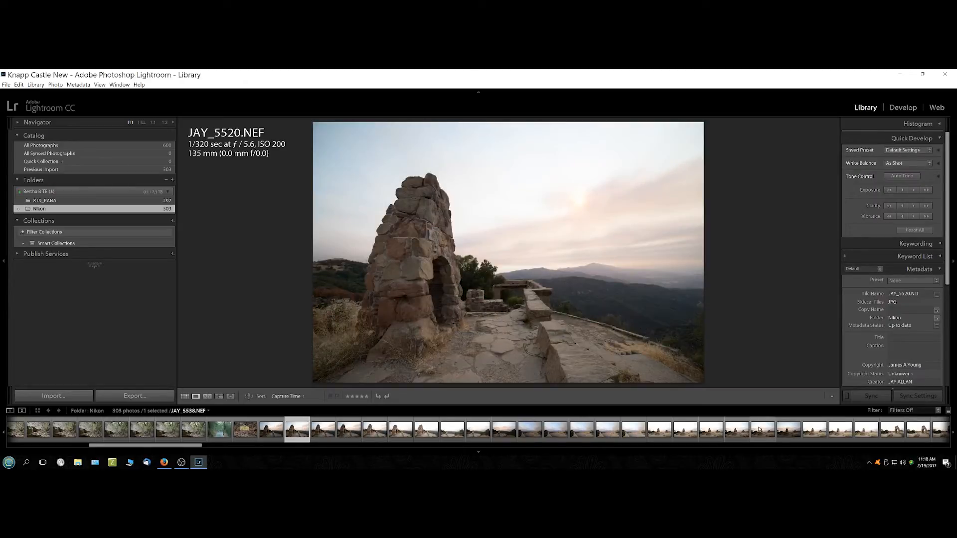
left_click(761, 430)
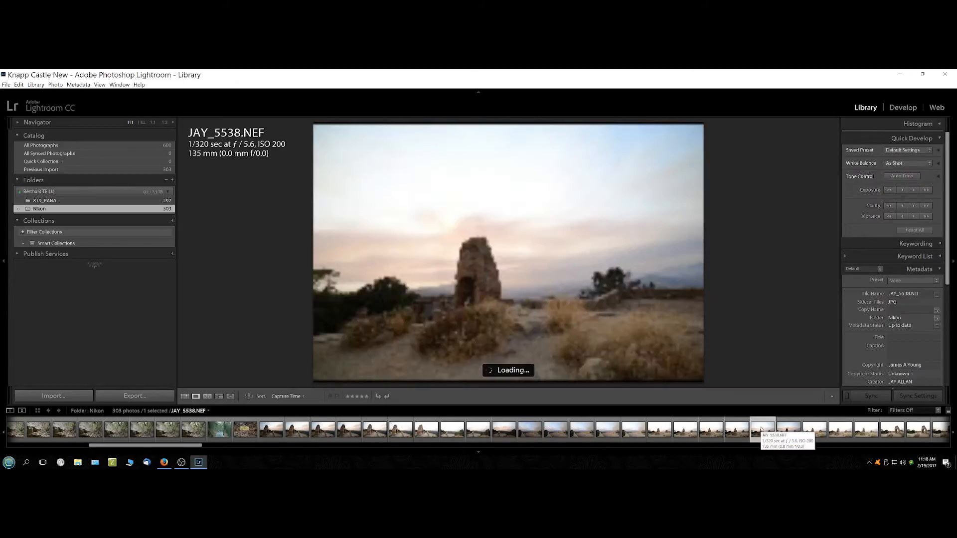
left_click(782, 434)
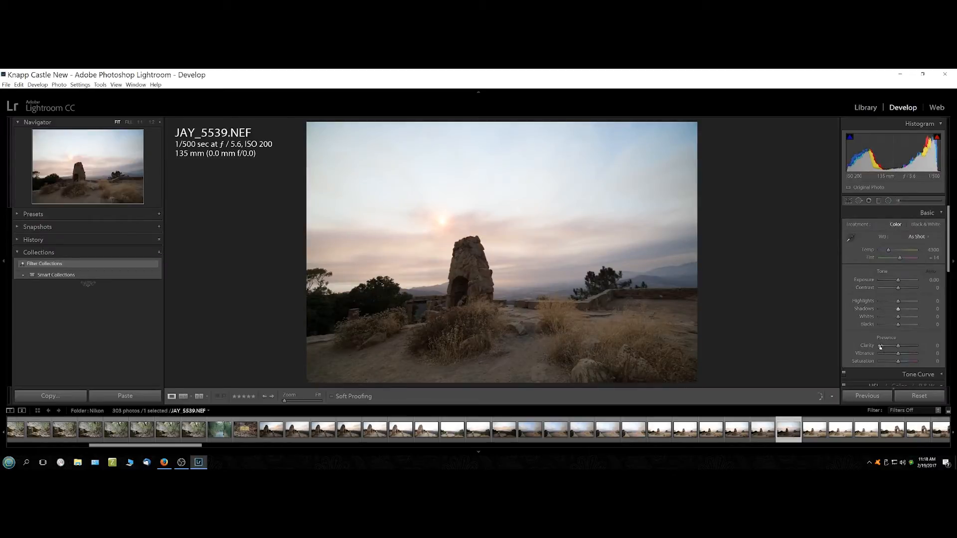
- Set the photo's Clarity to +88, Highlights to -95, Shadows to +57, Vibrance to +100 and Saturation to +38
left_click_drag(894, 344, 918, 346)
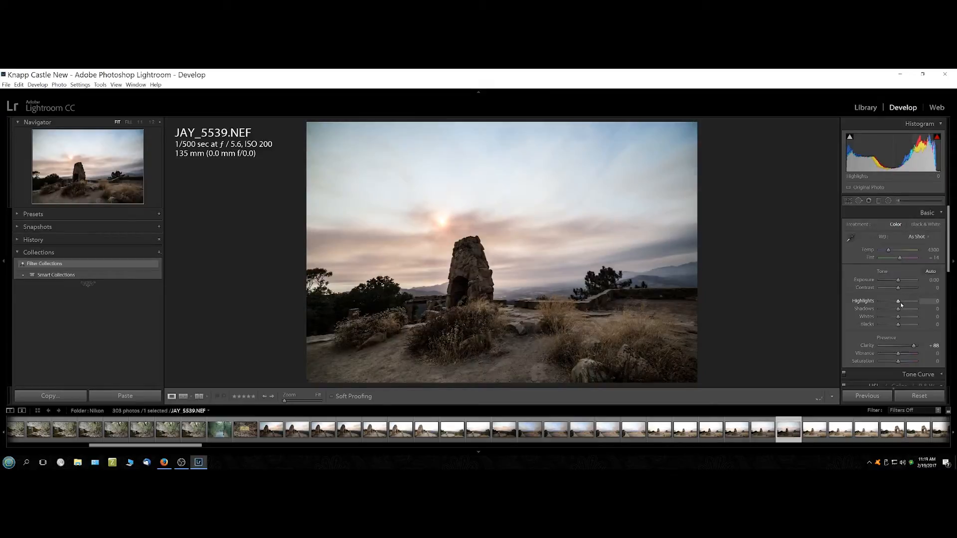
mouse_move(901, 302)
left_mouse_down()
mouse_move(883, 307)
mouse_move(909, 308)
left_mouse_up()
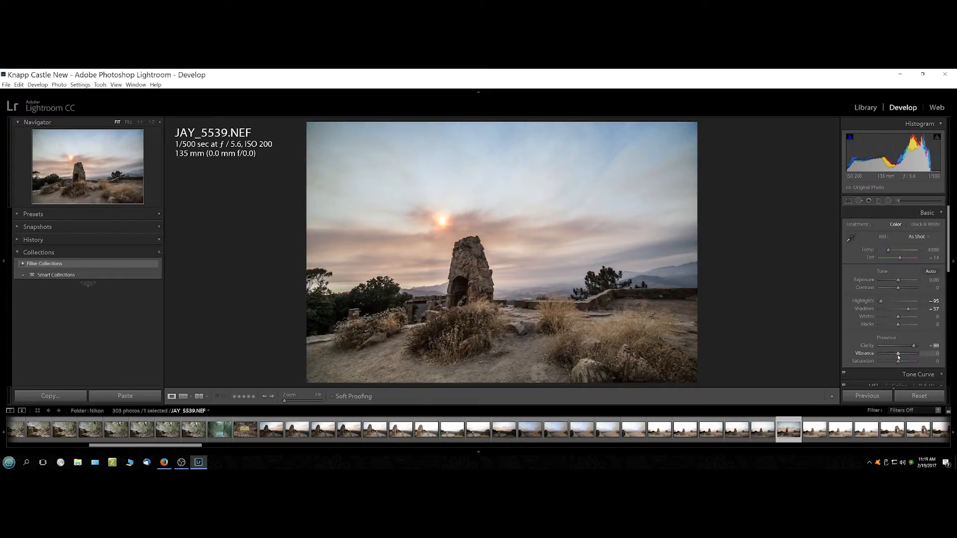
mouse_move(898, 354)
left_mouse_down()
mouse_move(916, 353)
mouse_move(905, 361)
left_mouse_up()
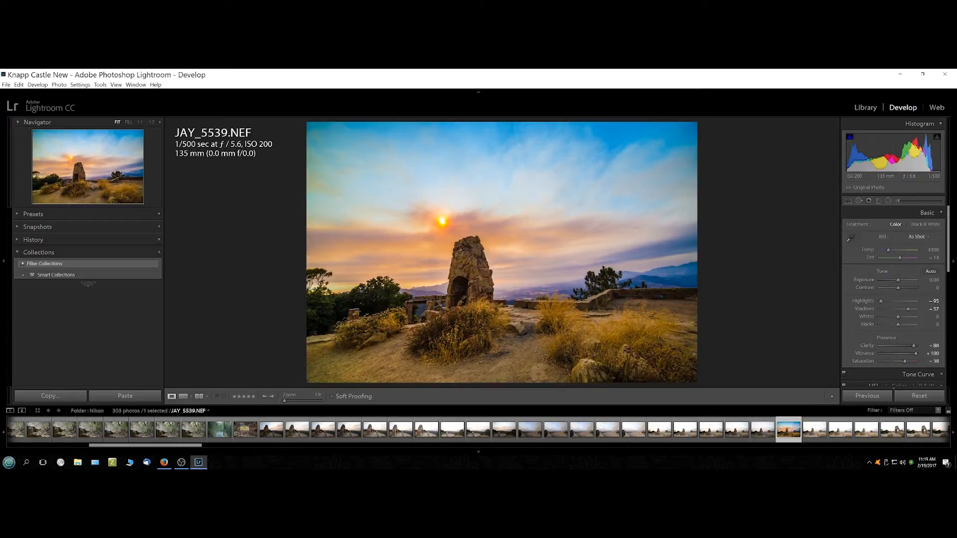
- Compare the edit with the preceding unedited shot and readjust Vibrance to +75 and Saturation to +47
key("Left")
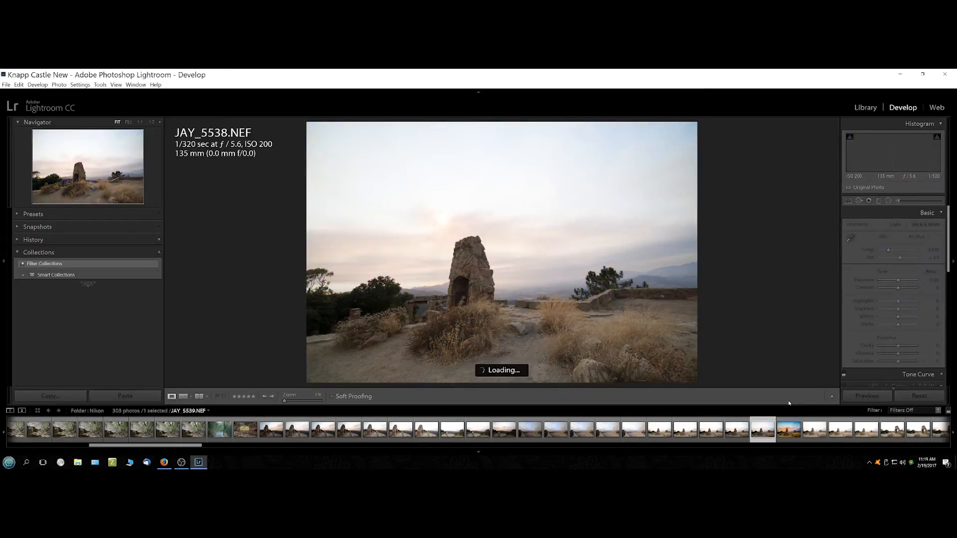
key("Right")
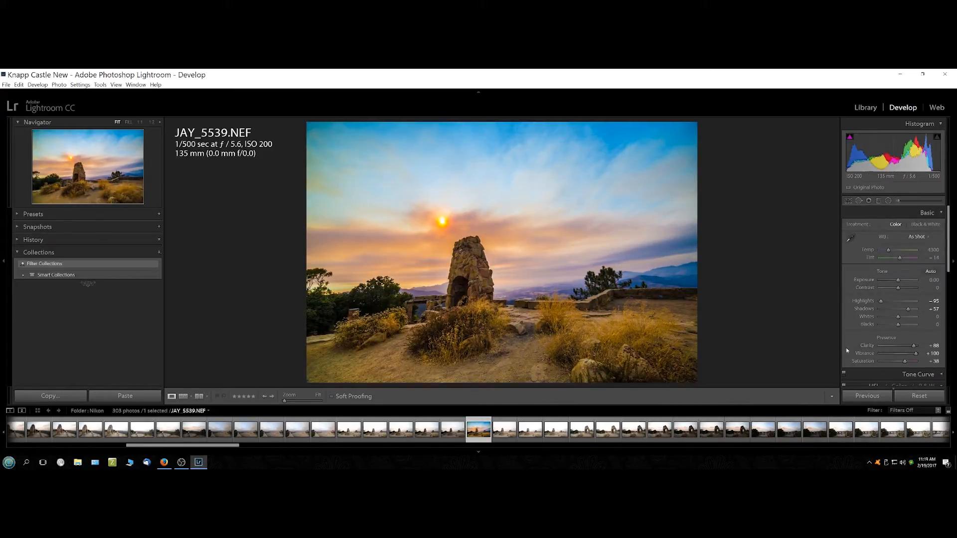
mouse_move(916, 354)
left_mouse_down()
mouse_move(896, 355)
mouse_move(910, 354)
mouse_move(906, 364)
left_mouse_up()
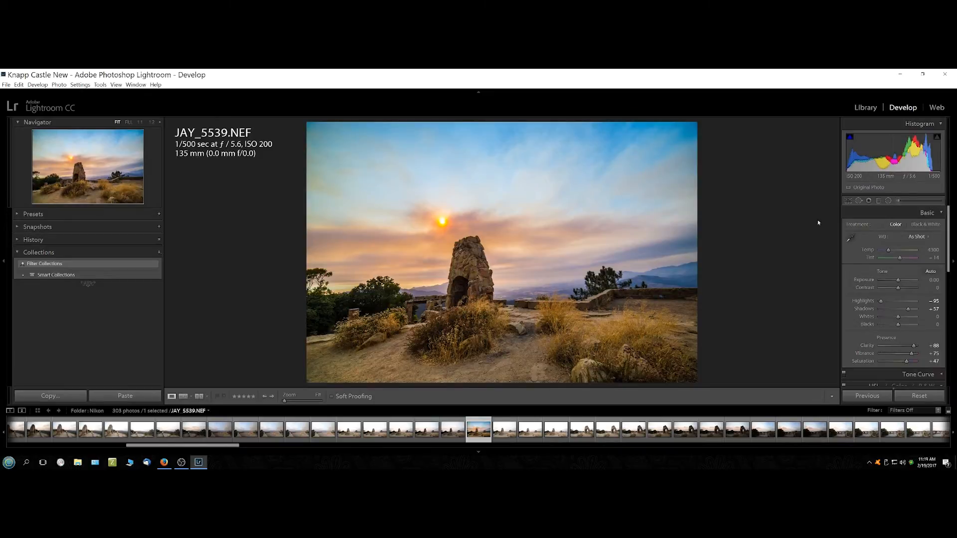
- Flag JAY_5539.NEF as a pick and cool its white balance temperature to 4016
key("p")
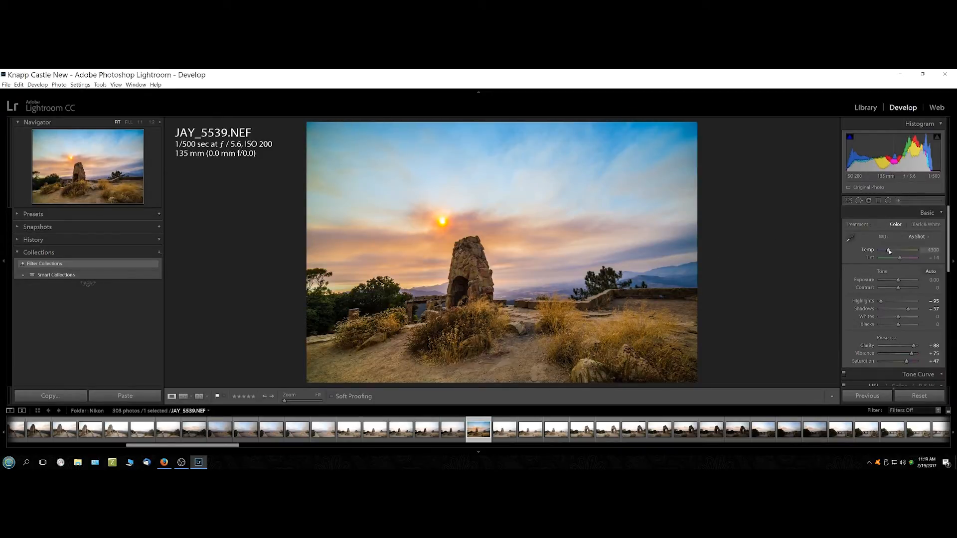
mouse_move(890, 251)
left_mouse_down()
mouse_move(899, 250)
mouse_move(888, 252)
left_mouse_up()
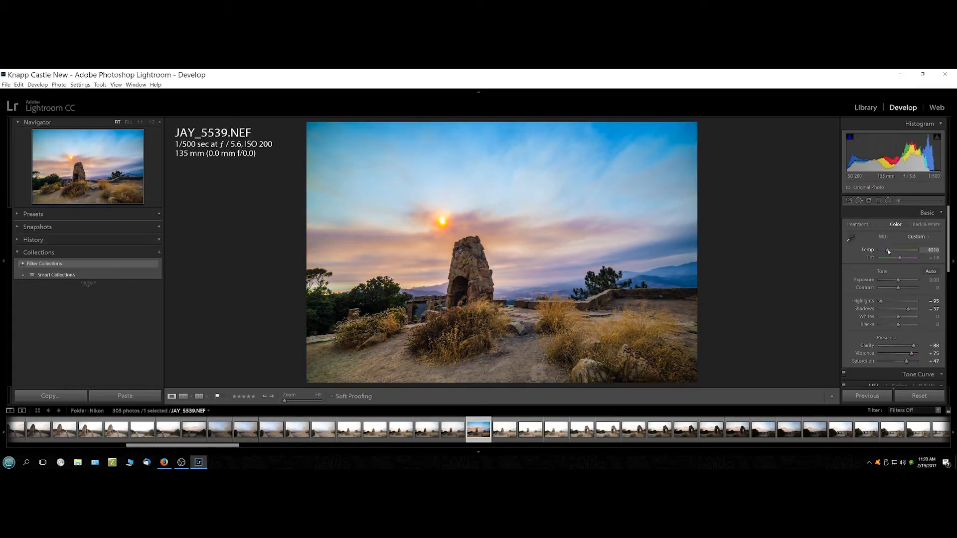
- Set the white balance temperature to 4403 and Tint to +8, and raise the Aqua saturation to +78
left_click_drag(888, 252, 890, 251)
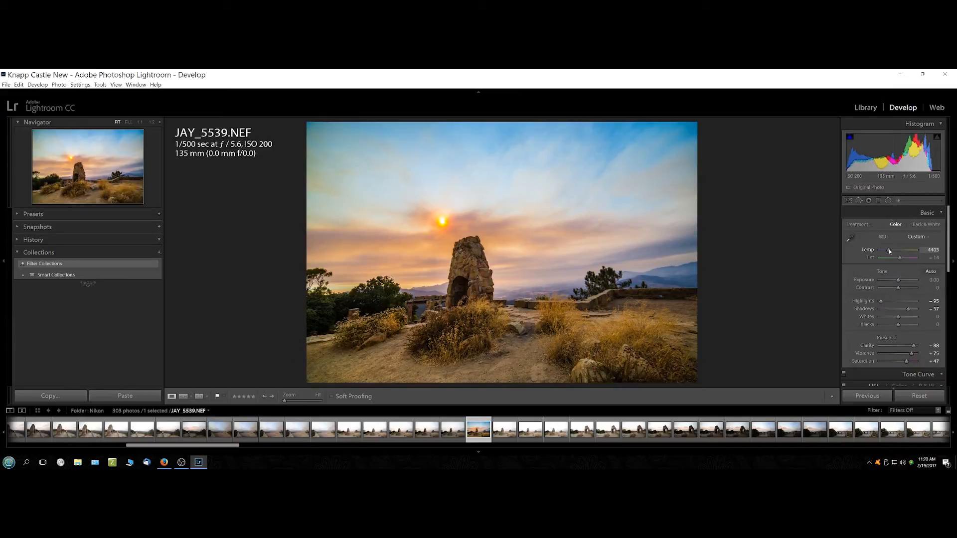
scroll(878, 262, "down", 5)
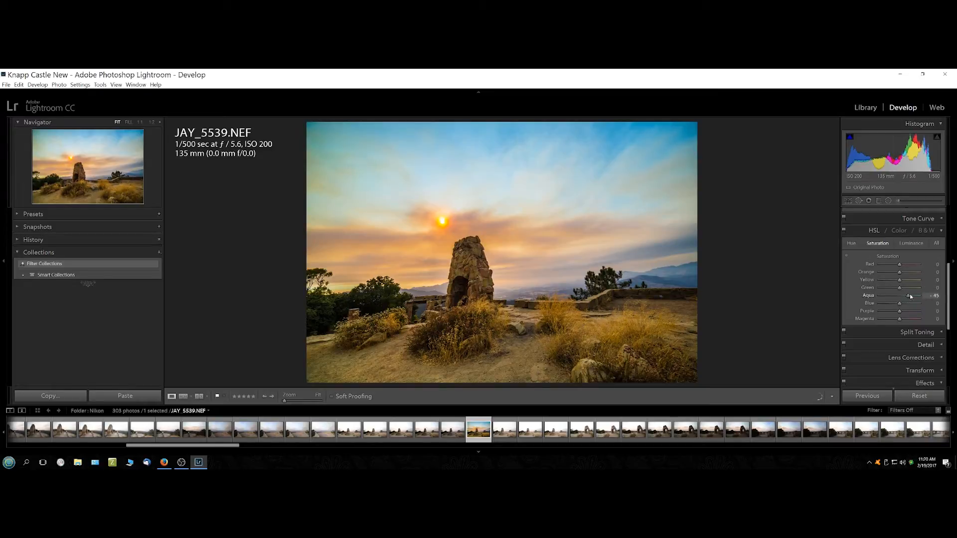
mouse_move(911, 296)
left_mouse_down()
mouse_move(934, 296)
mouse_move(915, 297)
left_mouse_up()
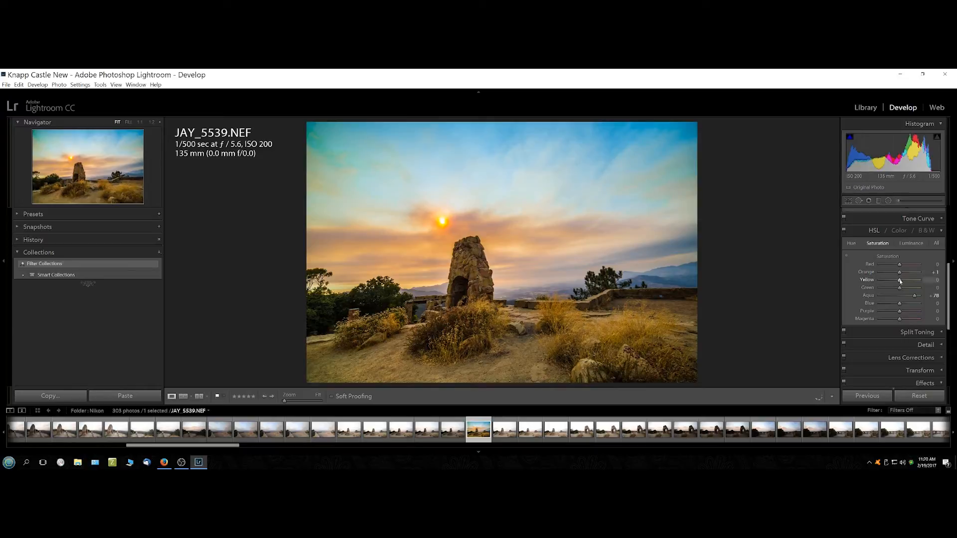
- Shift the HSL hues to Red -5, Orange -6, Yellow -40 and Blue -2
left_click(853, 244)
left_click_drag(900, 281, 900, 303)
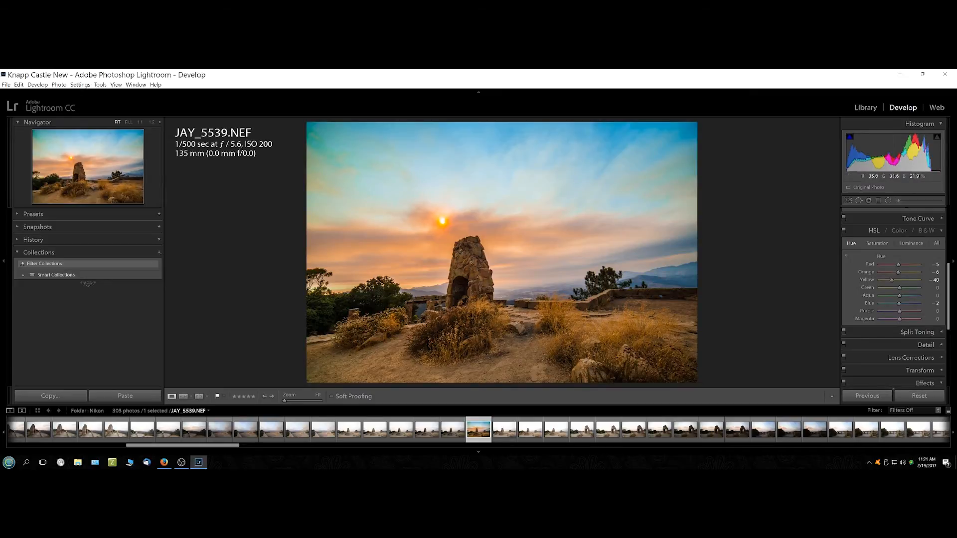
- Inspect the stone tower and surrounding sky at 1:1, return to the fitted view and raise Shadows to +78
left_click(471, 263)
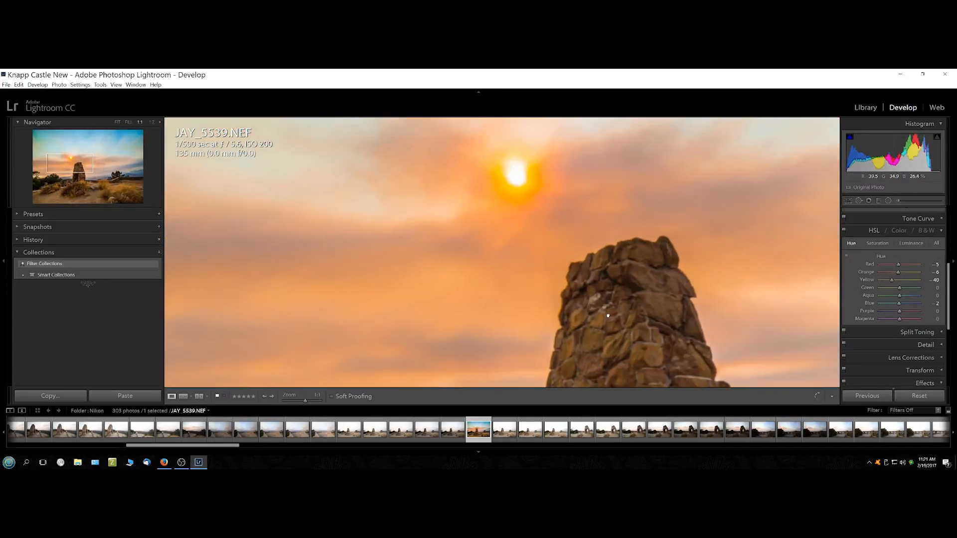
left_click_drag(608, 315, 562, 195)
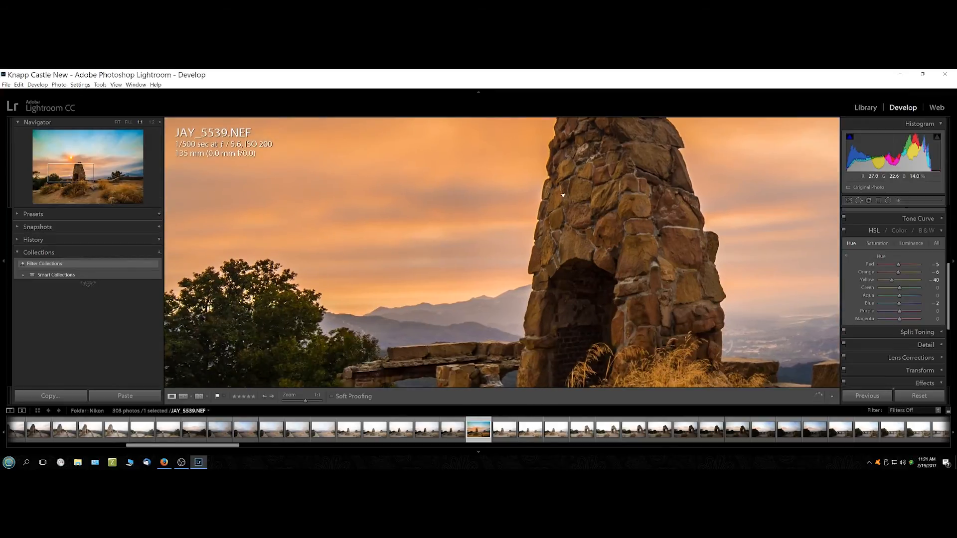
left_click_drag(639, 264, 642, 315)
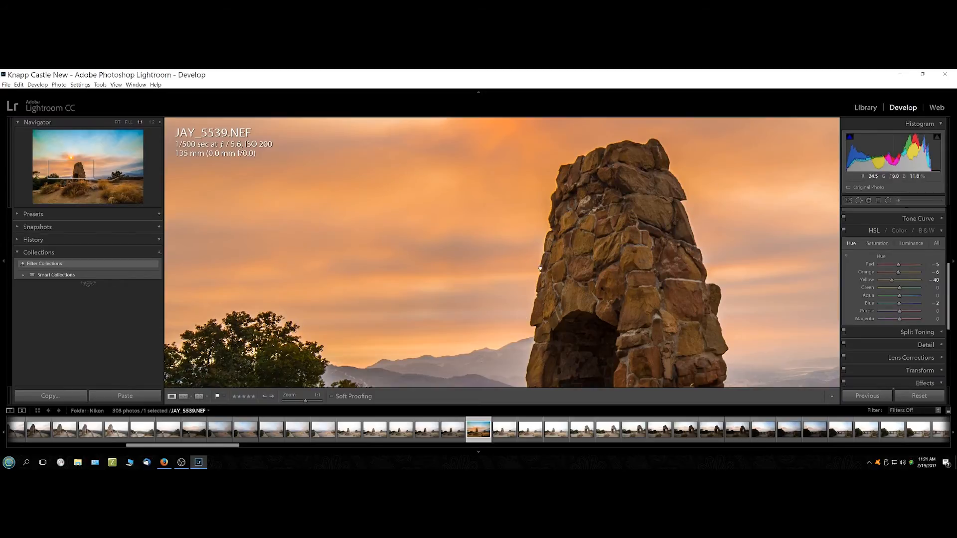
left_click_drag(540, 267, 503, 269)
left_click(503, 269)
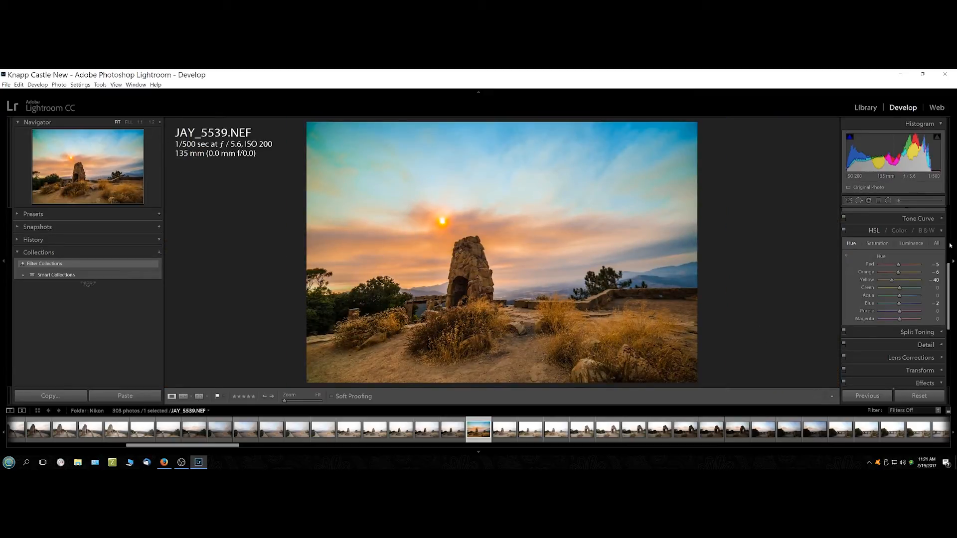
left_click_drag(949, 289, 949, 230)
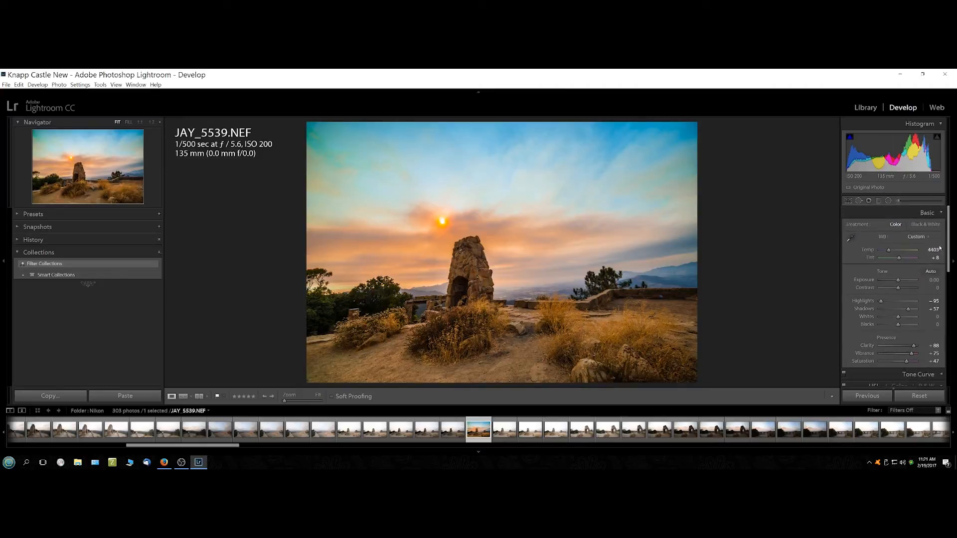
left_click_drag(910, 309, 915, 310)
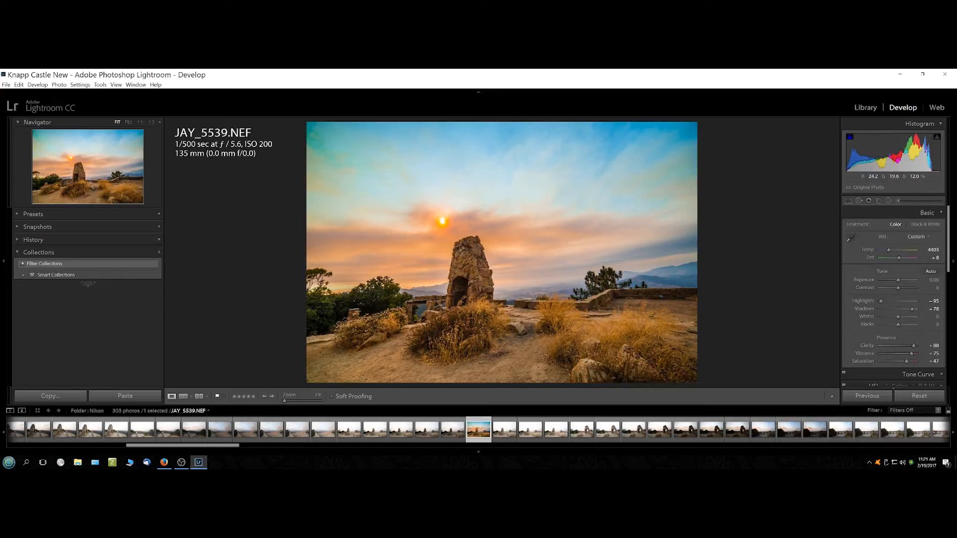
- Apply the JAY_5539.NEF edit to the stone-arch shot JAY_5543.NEF and set its Exposure to -1.28
left_click(454, 430)
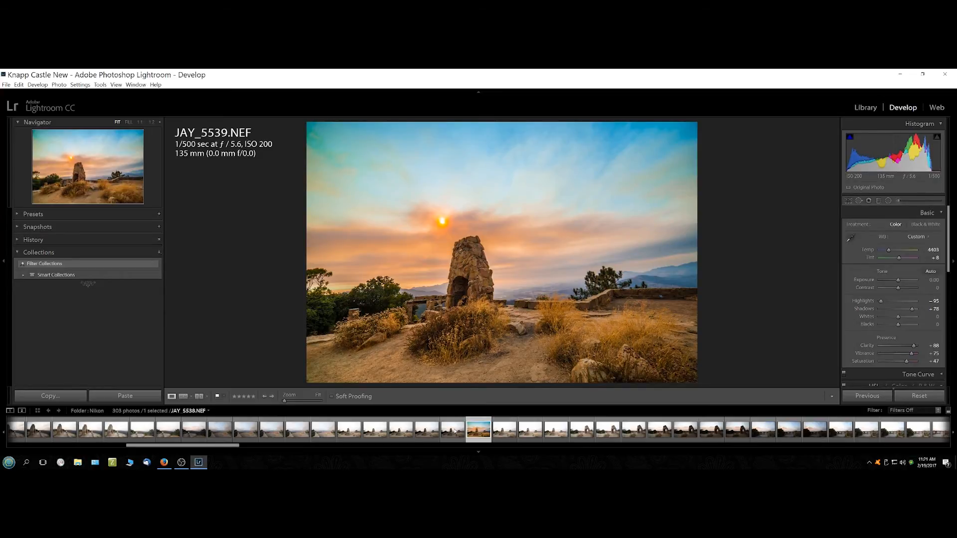
left_click(476, 431)
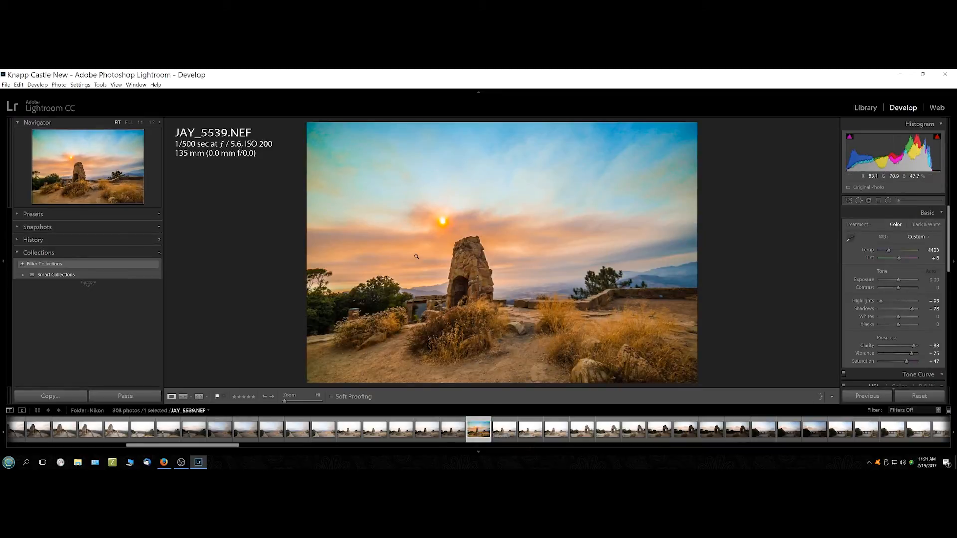
left_click(616, 434)
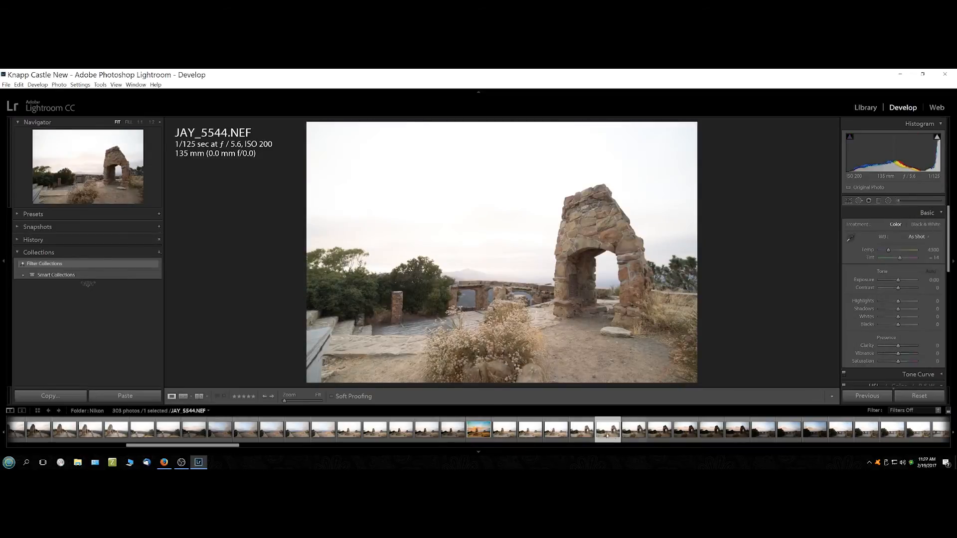
left_click(481, 426)
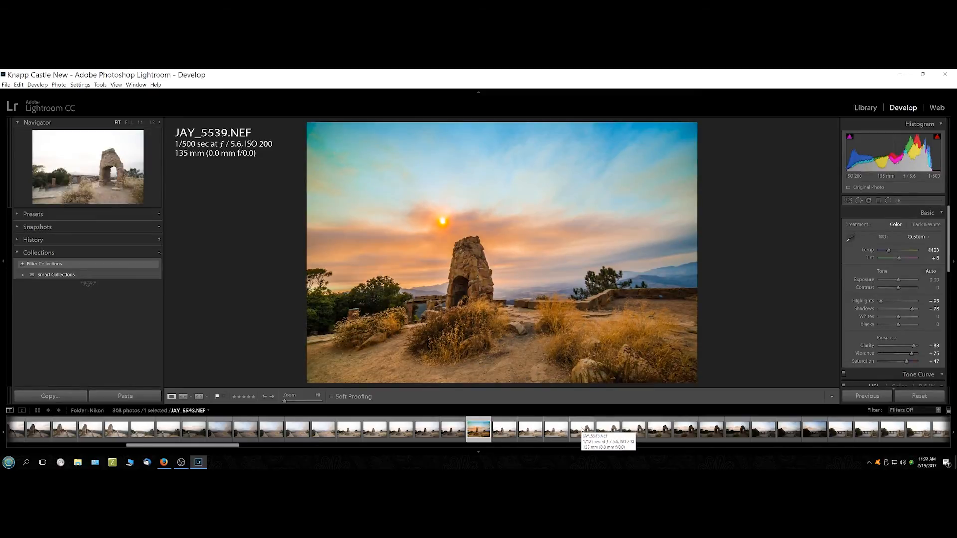
left_click(583, 430)
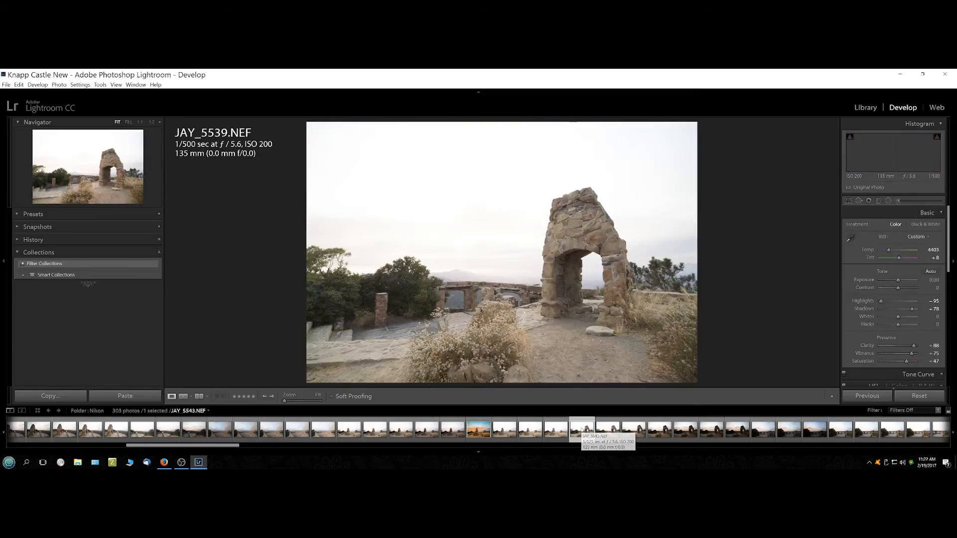
left_click(871, 398)
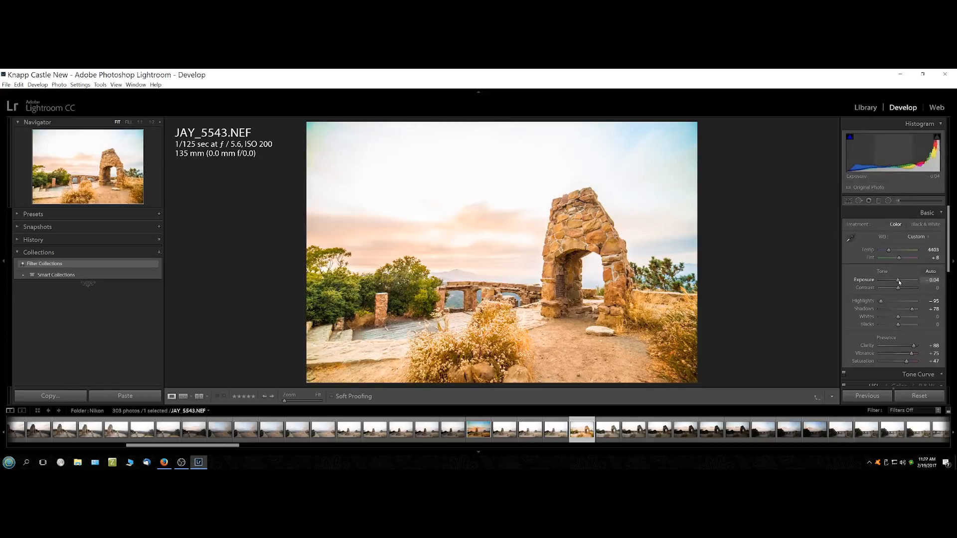
left_click_drag(899, 280, 894, 283)
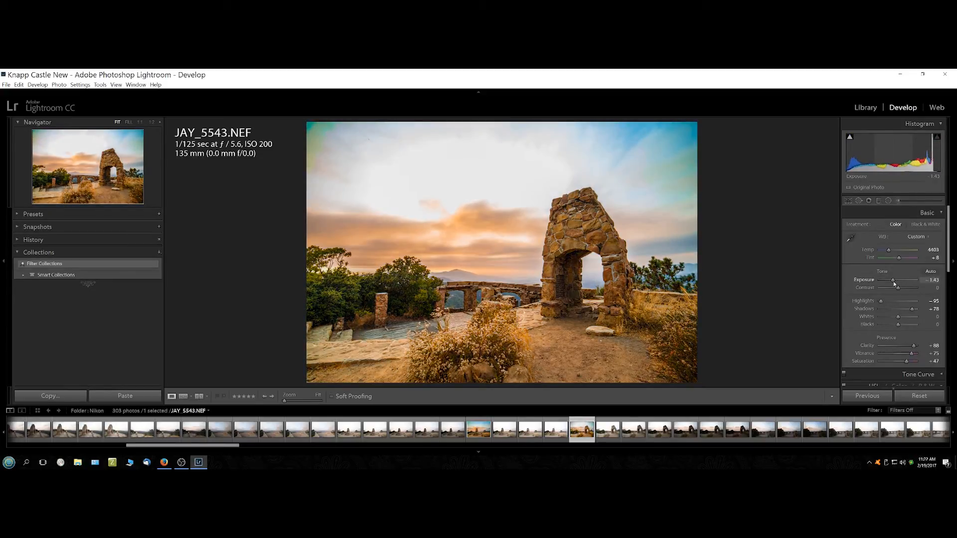
left_click_drag(895, 284, 894, 282)
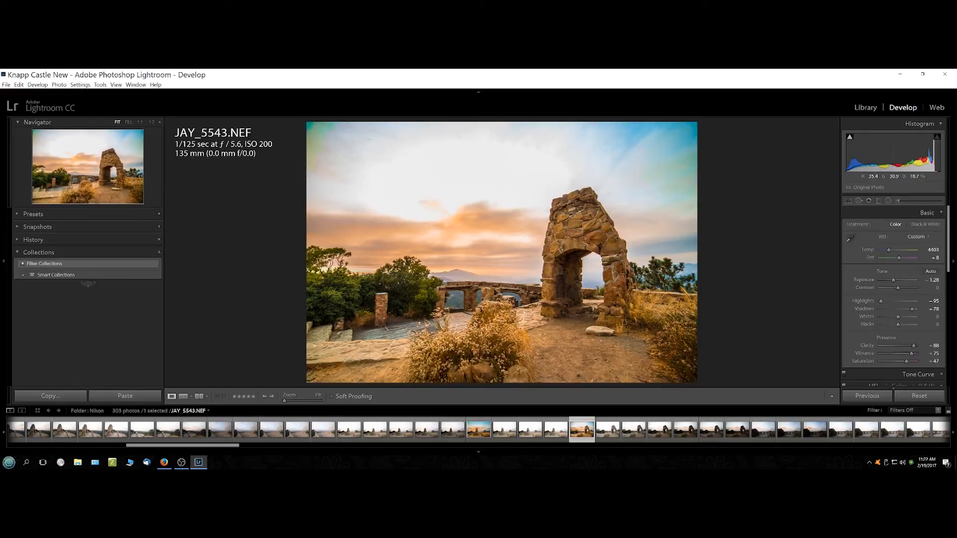
- Apply the previous photo's settings to the arched-wall shot JAY_5550.NEF and set its Exposure to -0.19
left_click(763, 430)
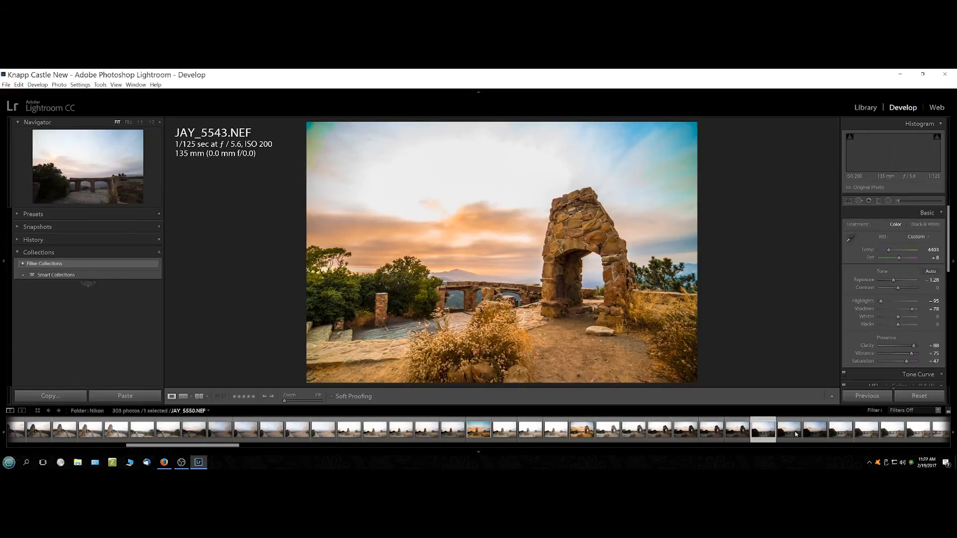
left_click(853, 397)
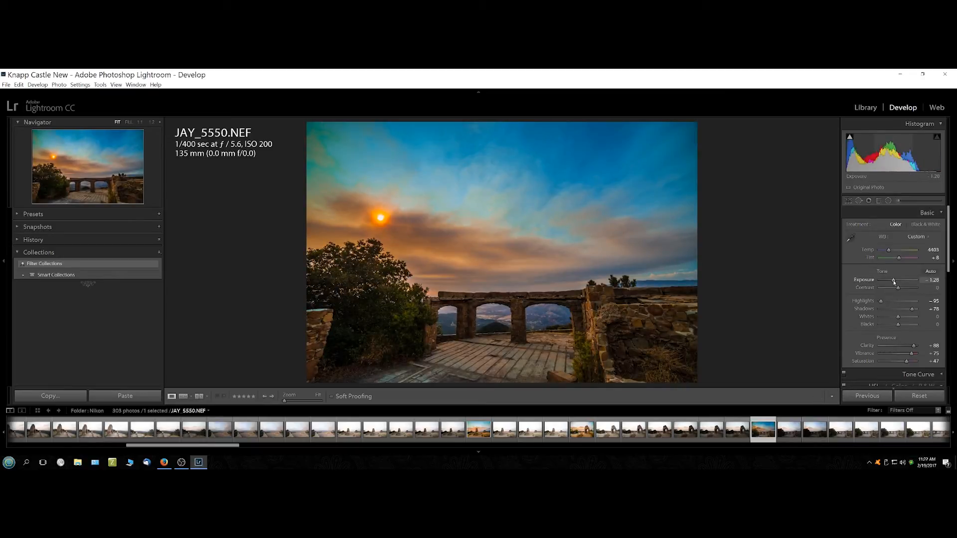
left_click_drag(894, 280, 898, 282)
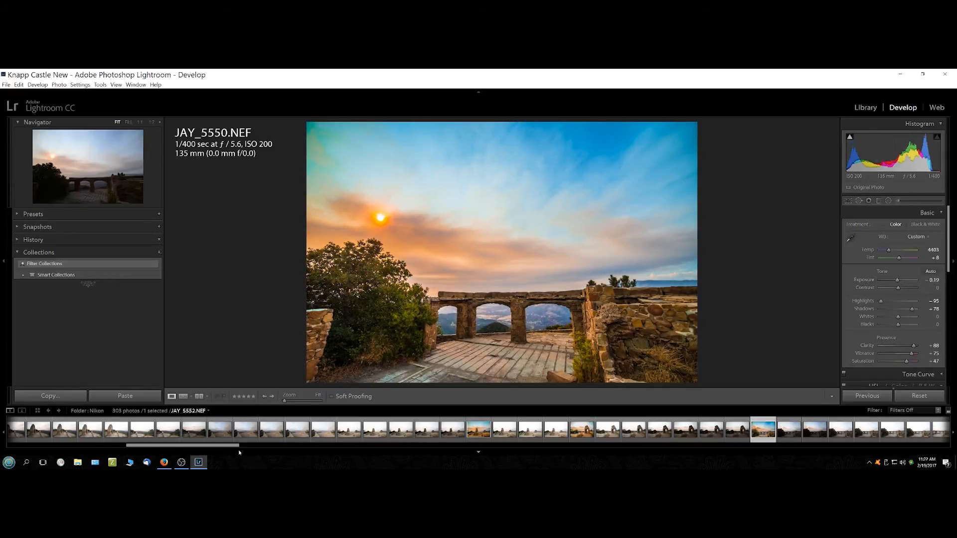
- Apply the previous settings to JAY_5567.NEF with Exposure +0.81 and to JAY_5583.NEF with Exposure -1.12
left_click_drag(223, 447, 321, 454)
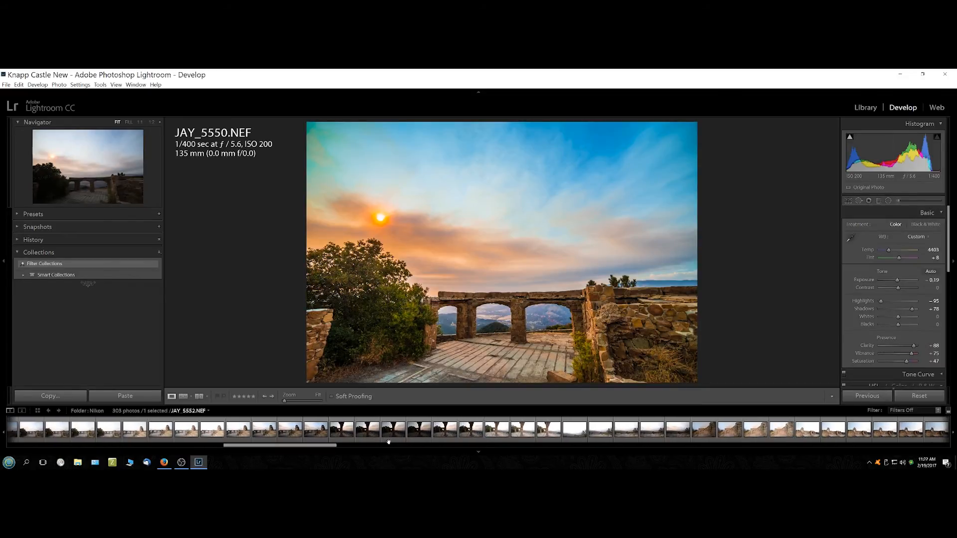
left_click(393, 430)
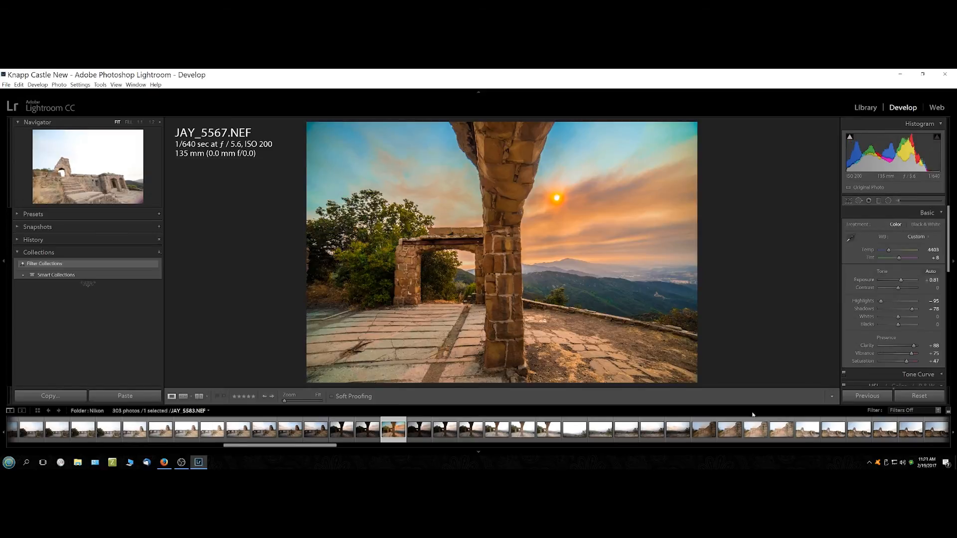
left_click(818, 426)
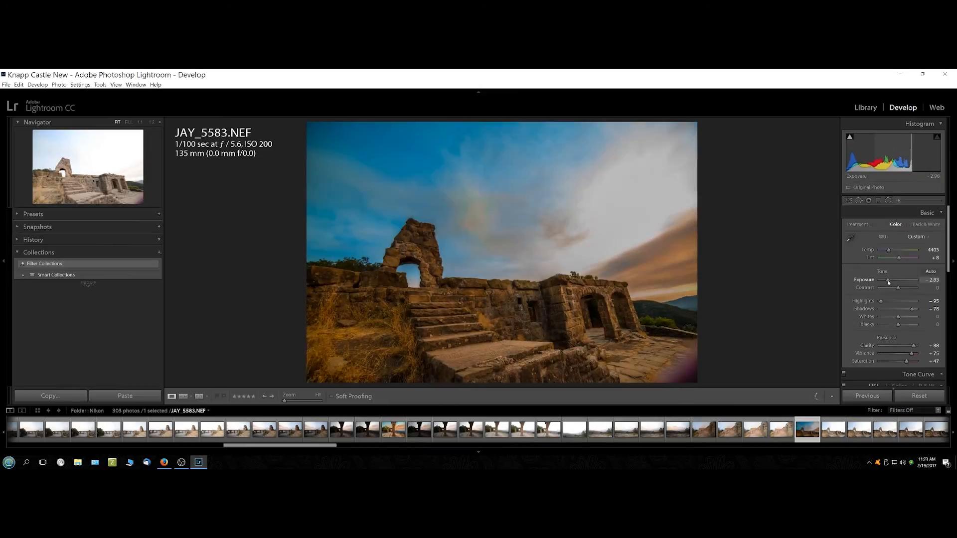
left_click_drag(891, 280, 894, 281)
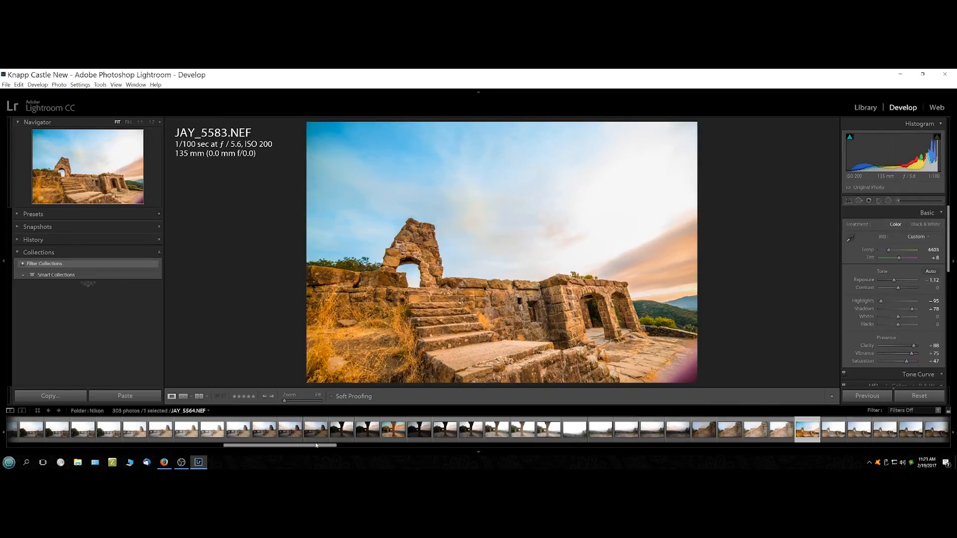
- Return to the edited pillar shot JAY_5567.NEF and copy its develop settings, leaving Crop excluded
left_click_drag(320, 447, 475, 457)
left_click(443, 430)
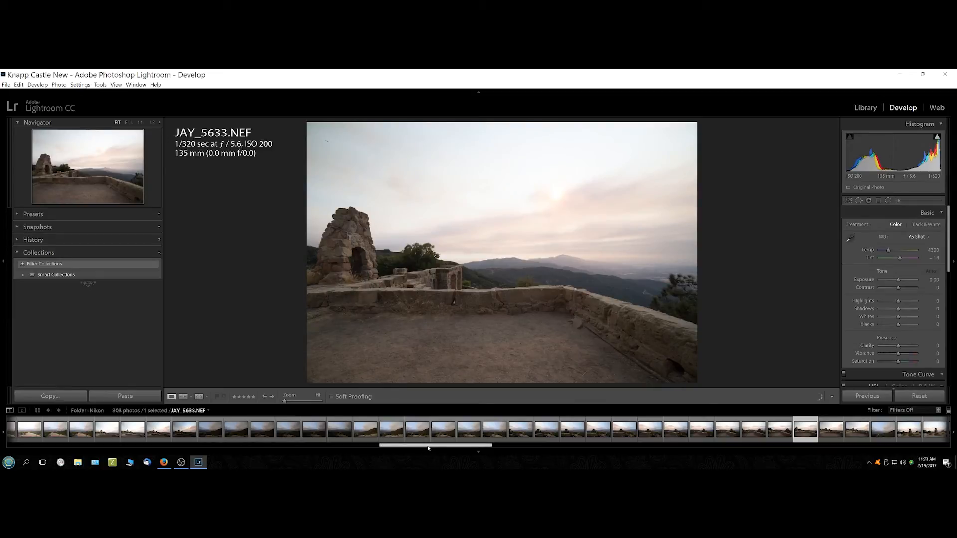
left_click_drag(428, 448, 271, 445)
left_click(351, 430)
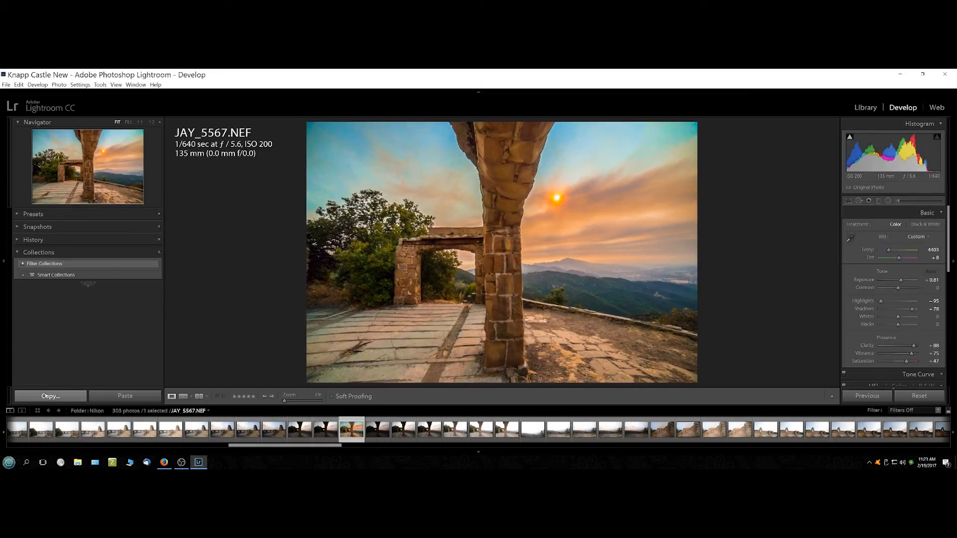
left_click(45, 396)
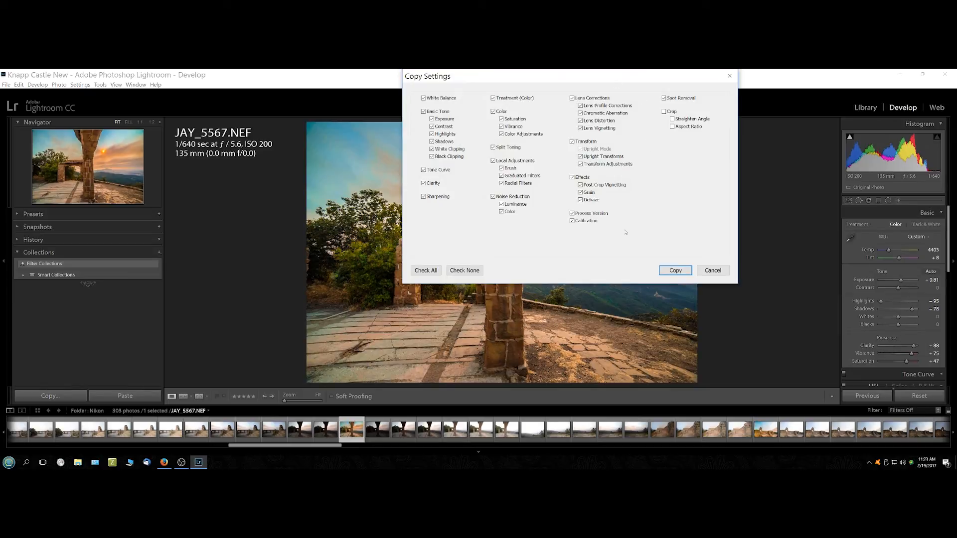
left_click(675, 270)
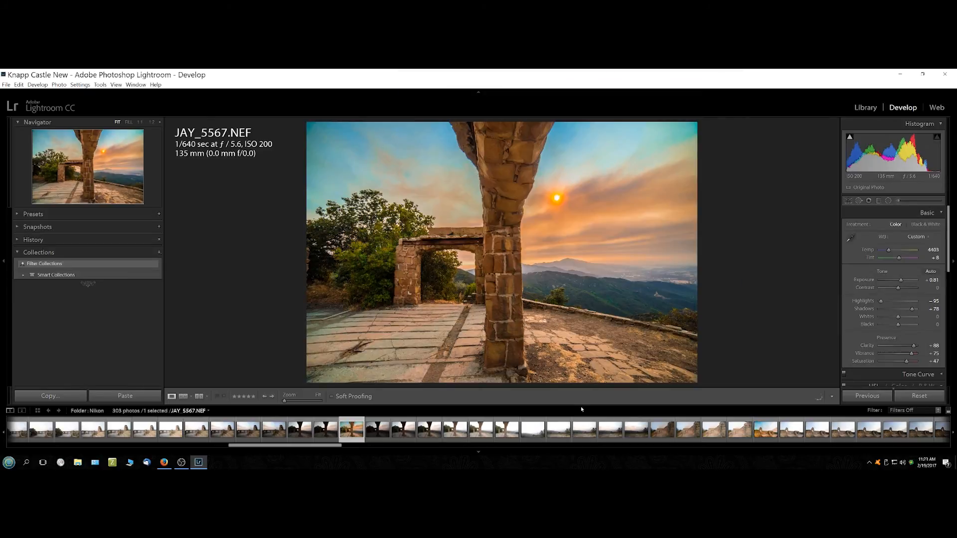
- Paste the copied settings onto JAY_5608.NEF and set its Exposure to -0.12
left_click(782, 445)
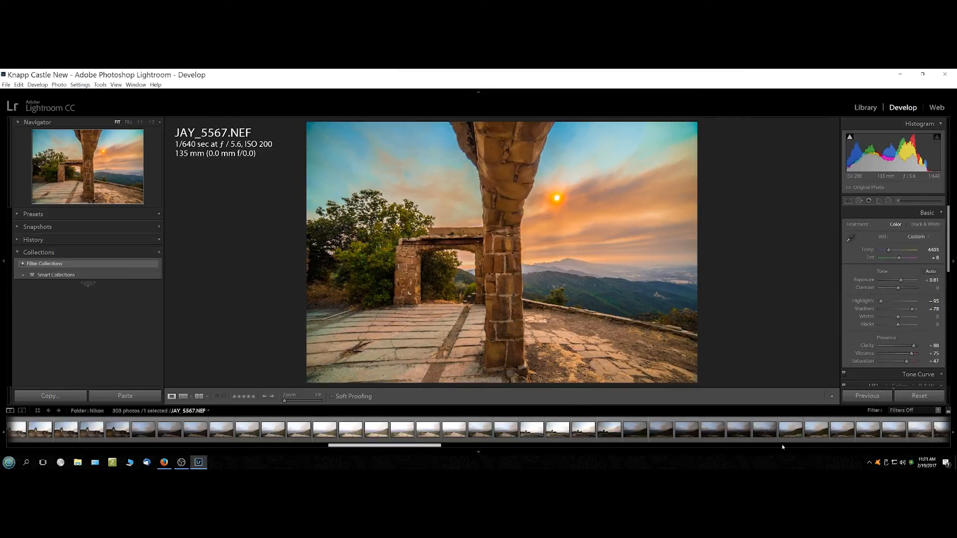
left_click(584, 431)
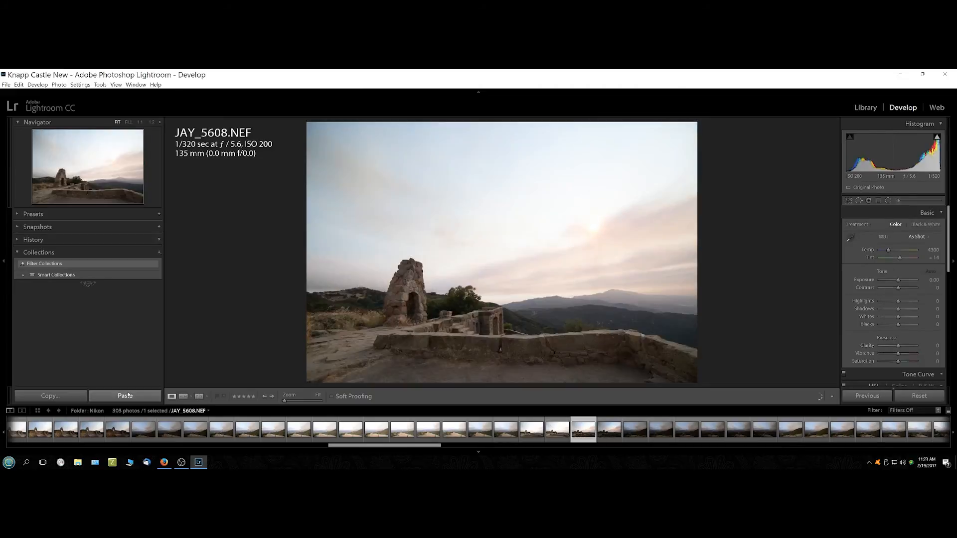
key("ctrl+shift+v")
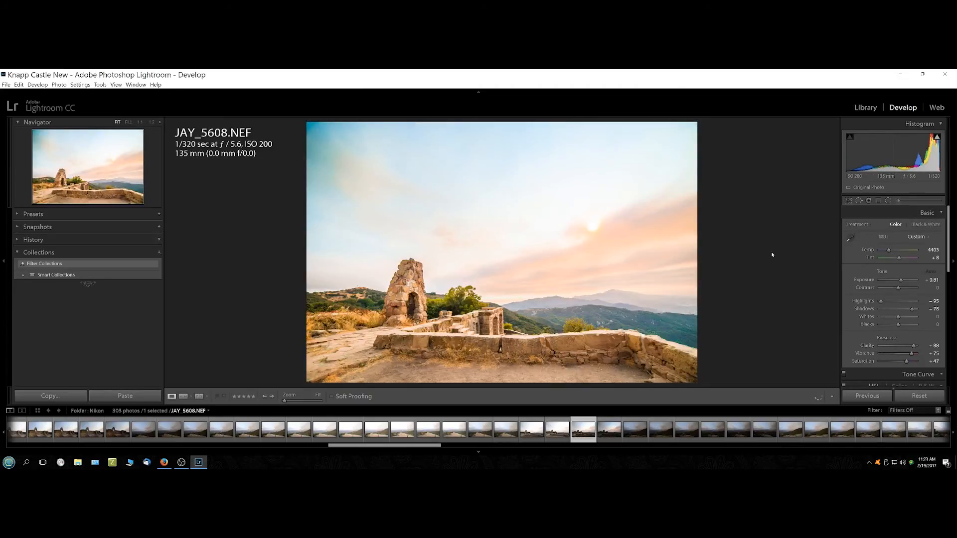
left_click_drag(901, 280, 891, 280)
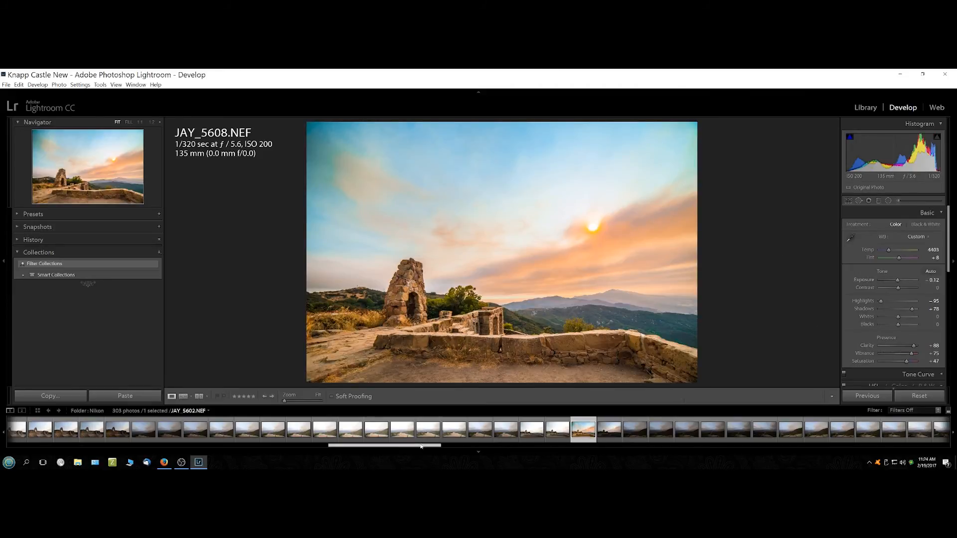
- Open the stone-arch shot JAY_5651.NEF further along the folder and apply the previous photo's settings to it
left_click_drag(427, 445, 567, 446)
left_click(547, 431)
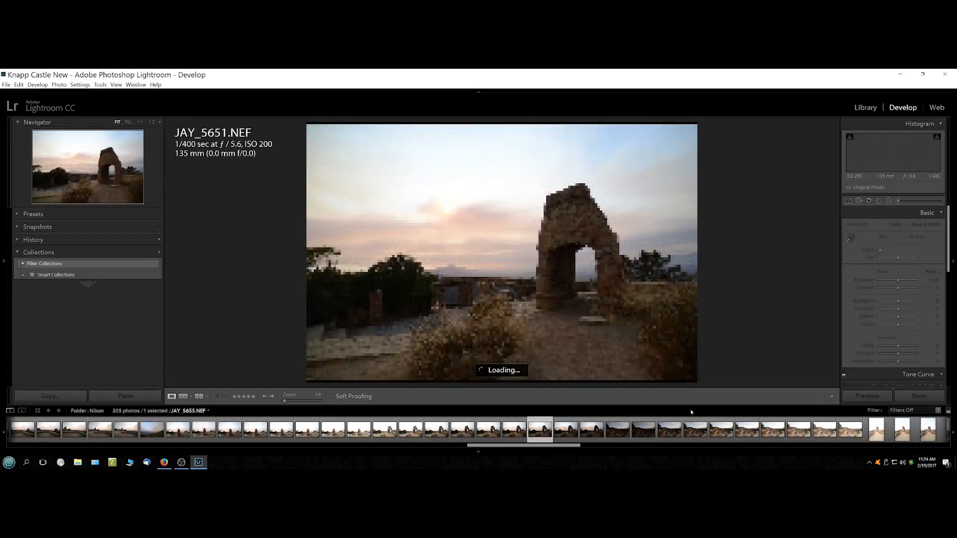
left_click(873, 397)
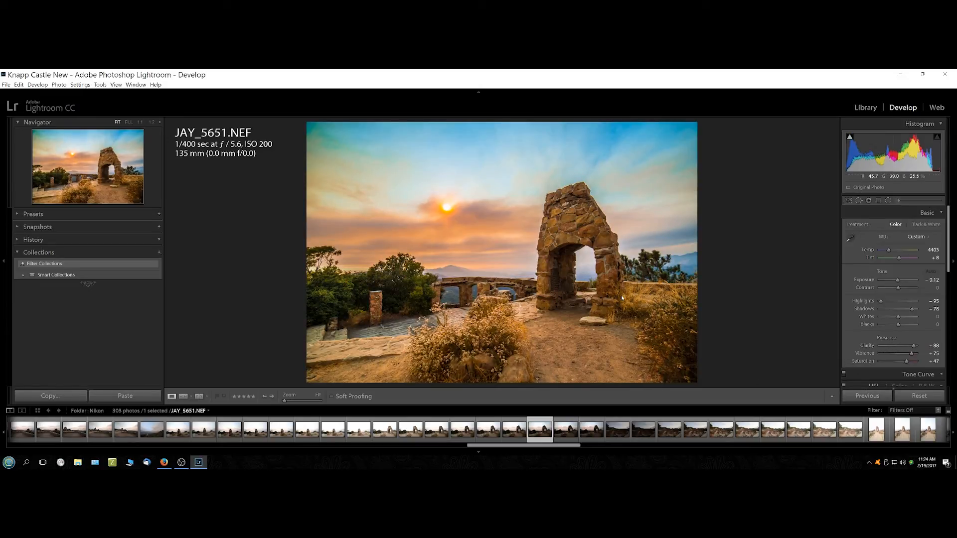
- Set the Exposure of the stone-arch shot JAY_5651.NEF to +0.50
left_click_drag(899, 281, 901, 281)
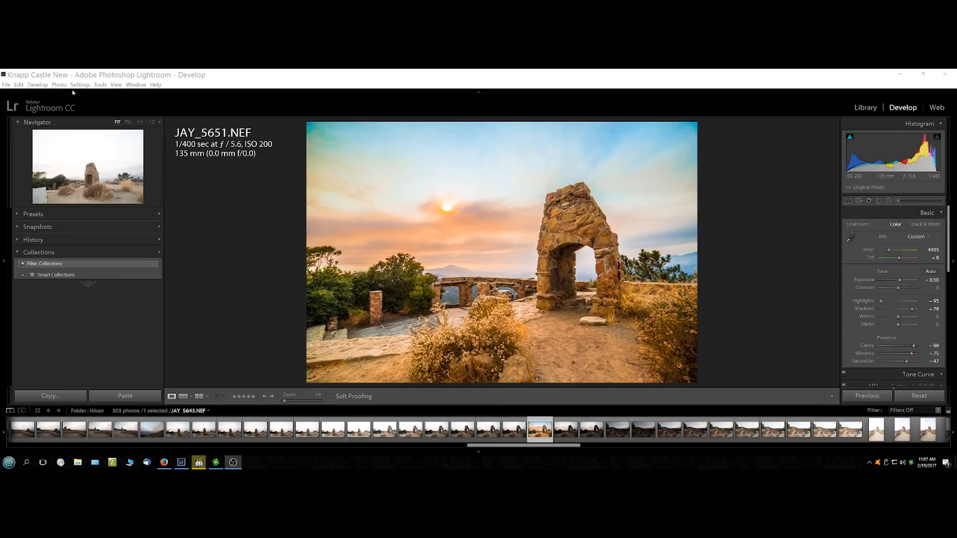
- Enlarge the photo's viewing area by hiding the toolbar, the module picker and both side panels
left_click(115, 84)
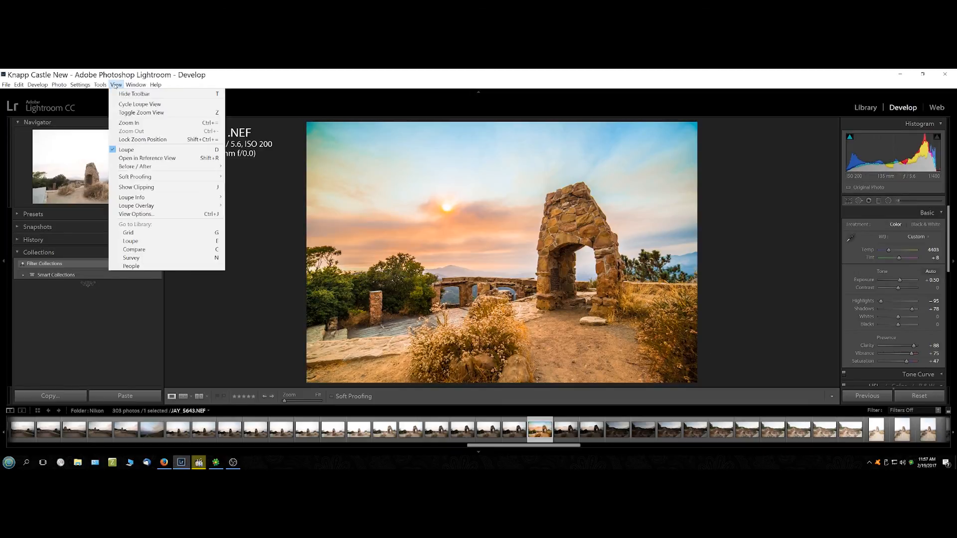
left_click(120, 94)
left_click(116, 85)
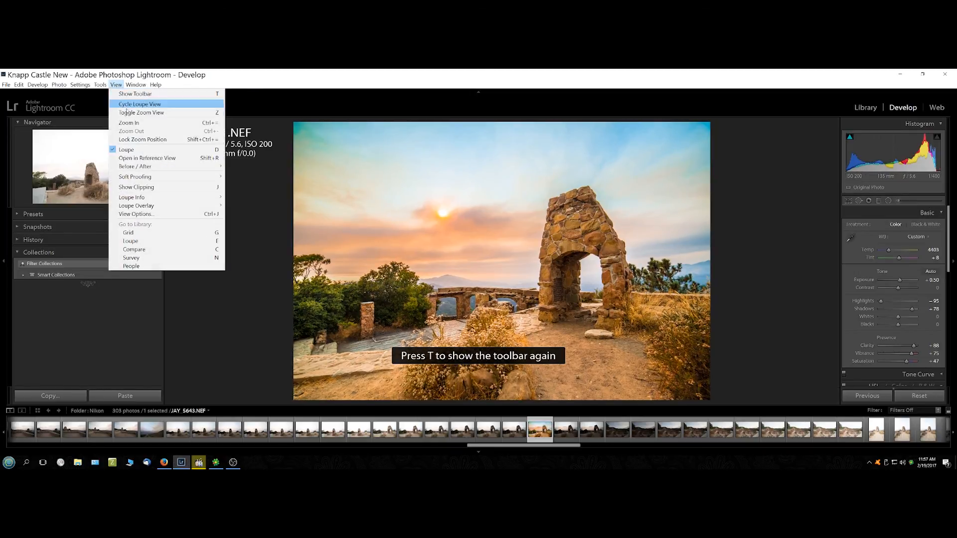
left_click(122, 105)
left_click(479, 92)
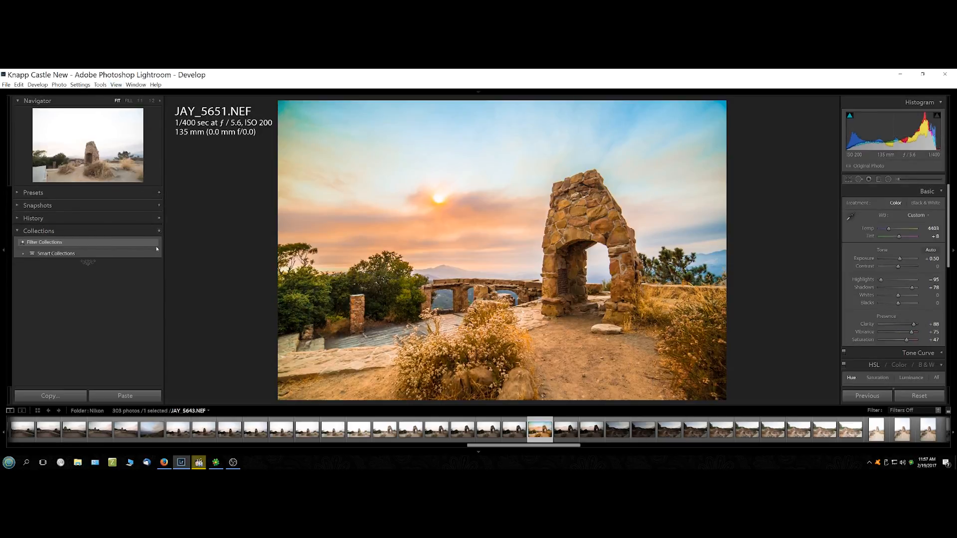
left_click(2, 276)
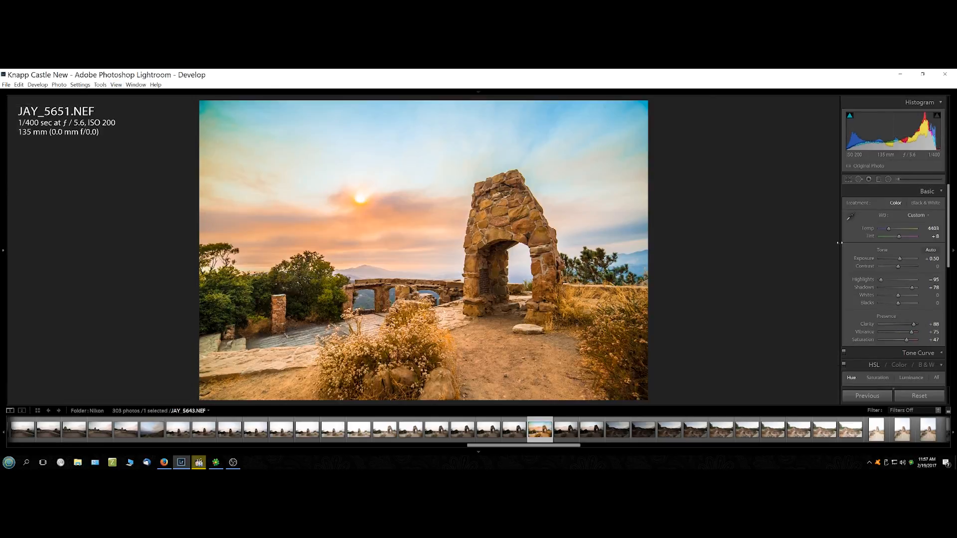
left_click(954, 252)
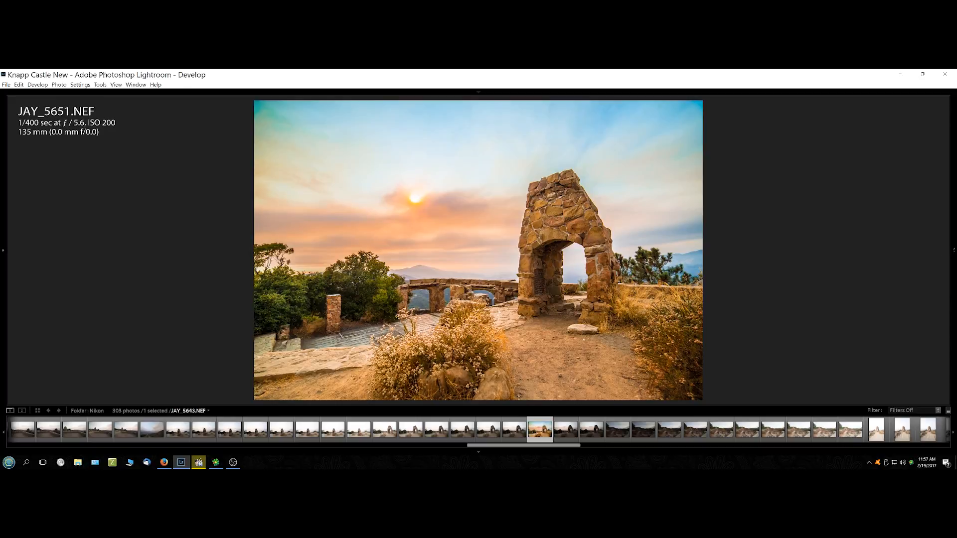